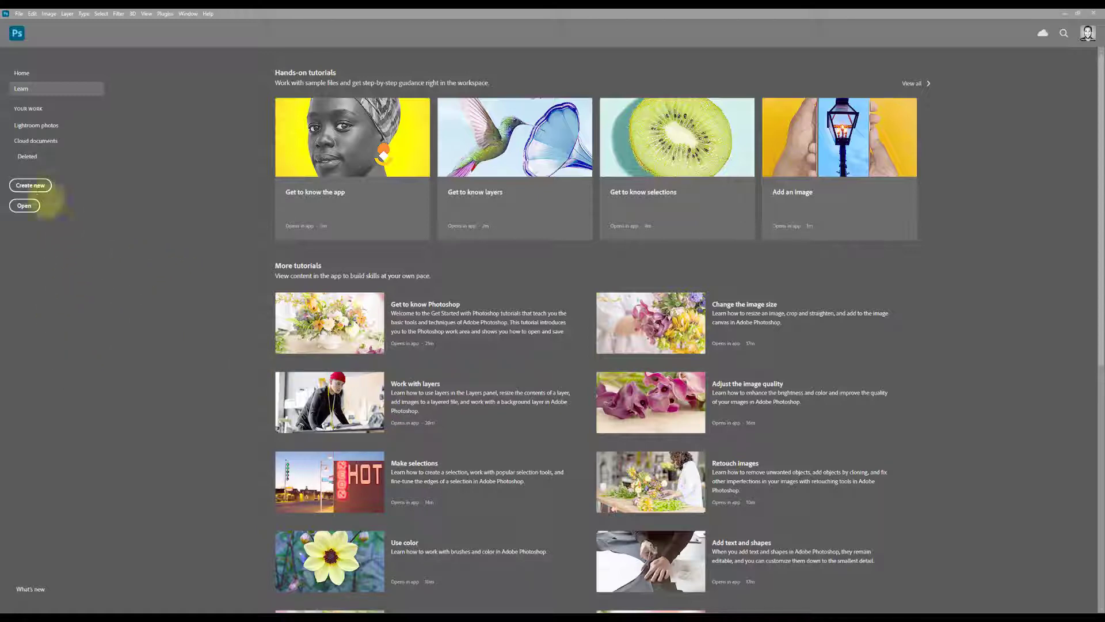
Step: Create a new 512 × 512 px document with a black background
click(40, 187)
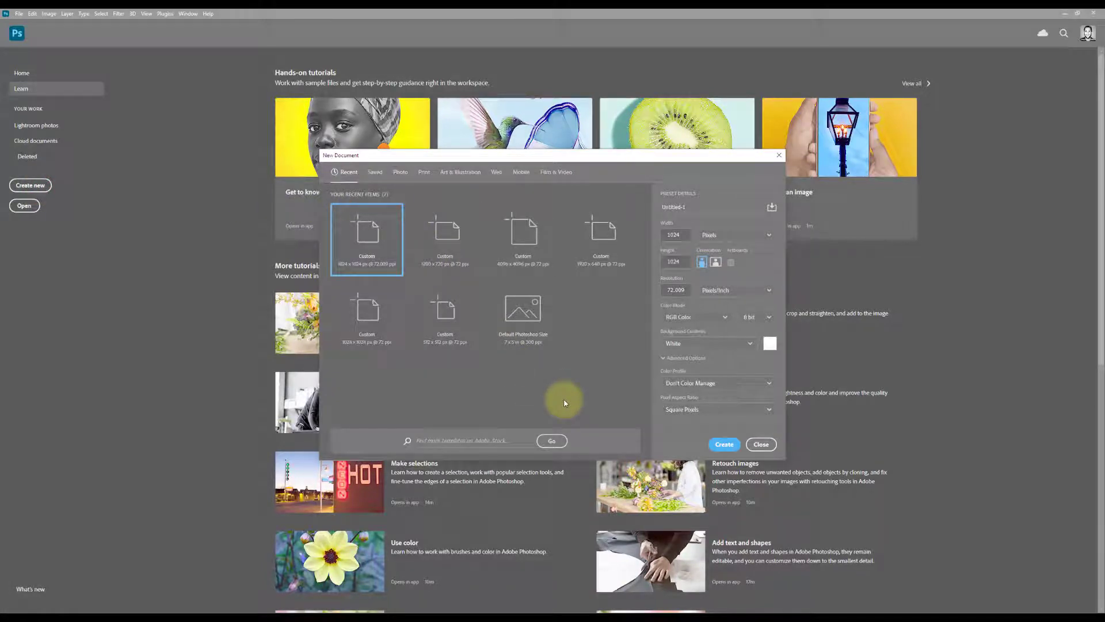
click(681, 233)
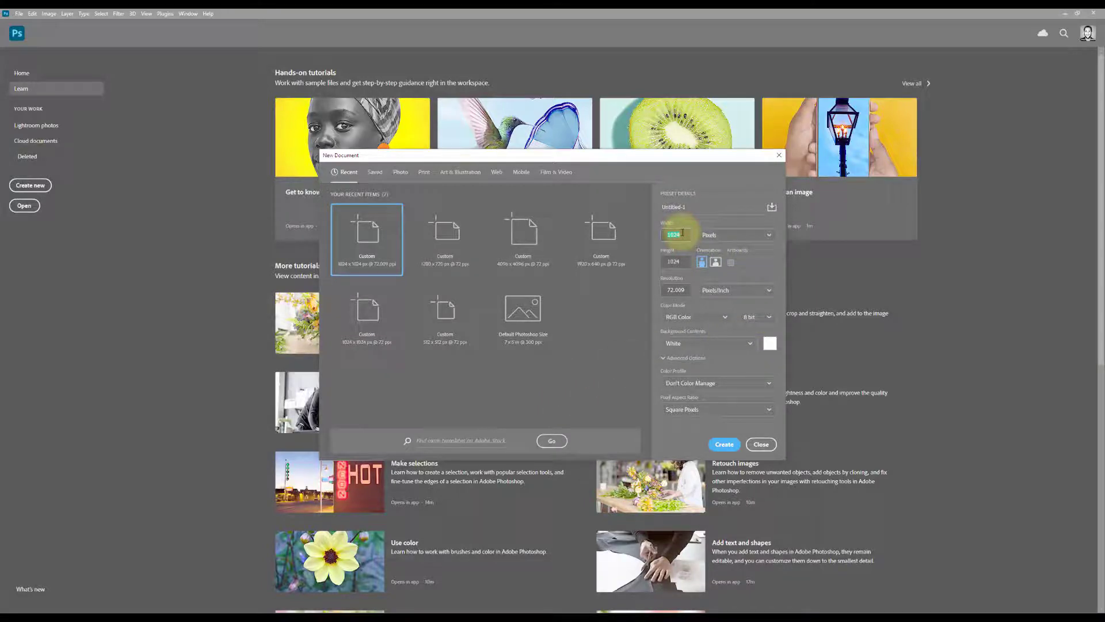
text(5)
key(Tab)
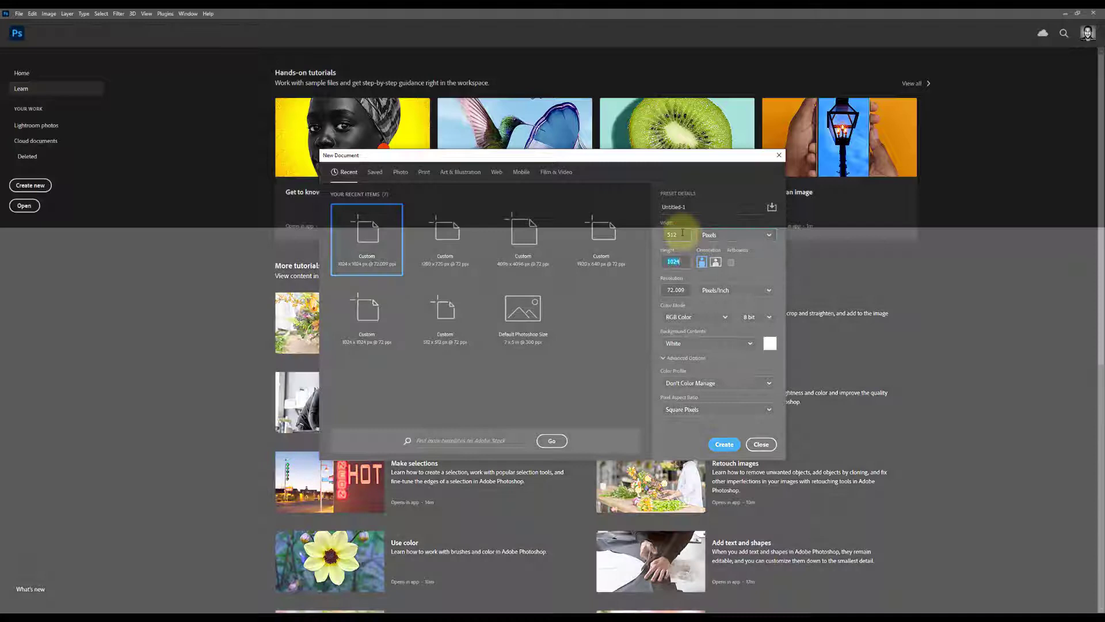
text(51)
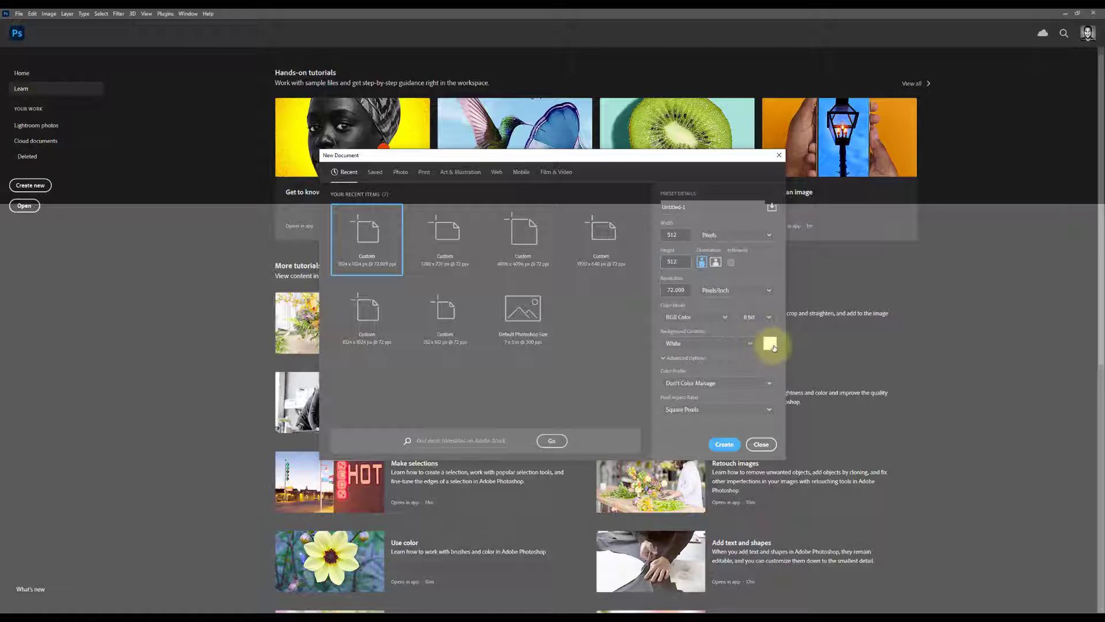
click(750, 343)
click(700, 374)
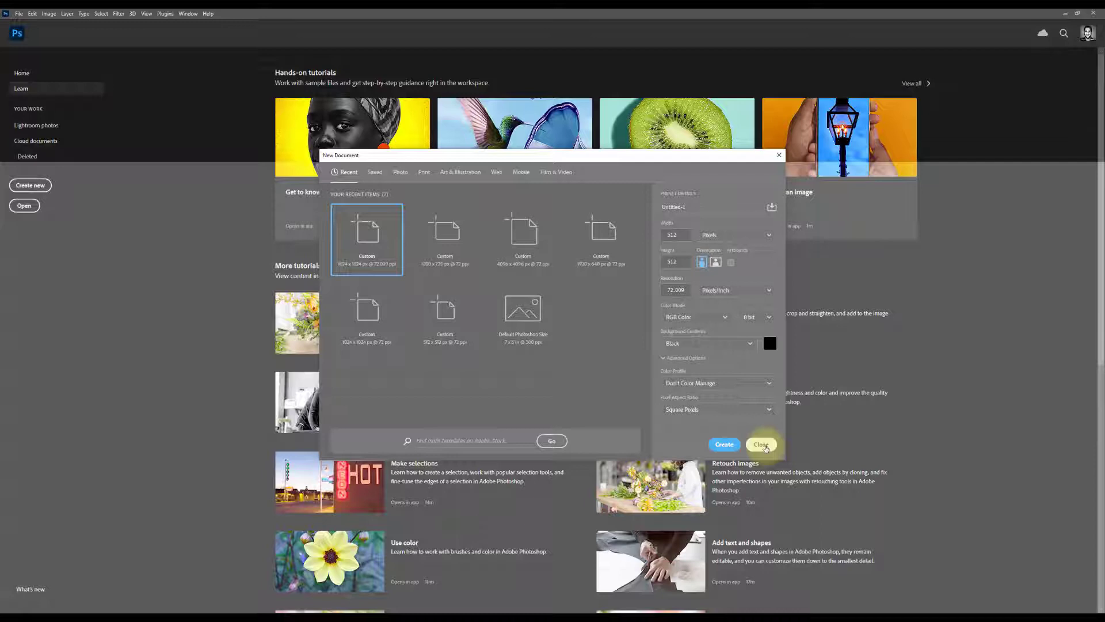
click(723, 445)
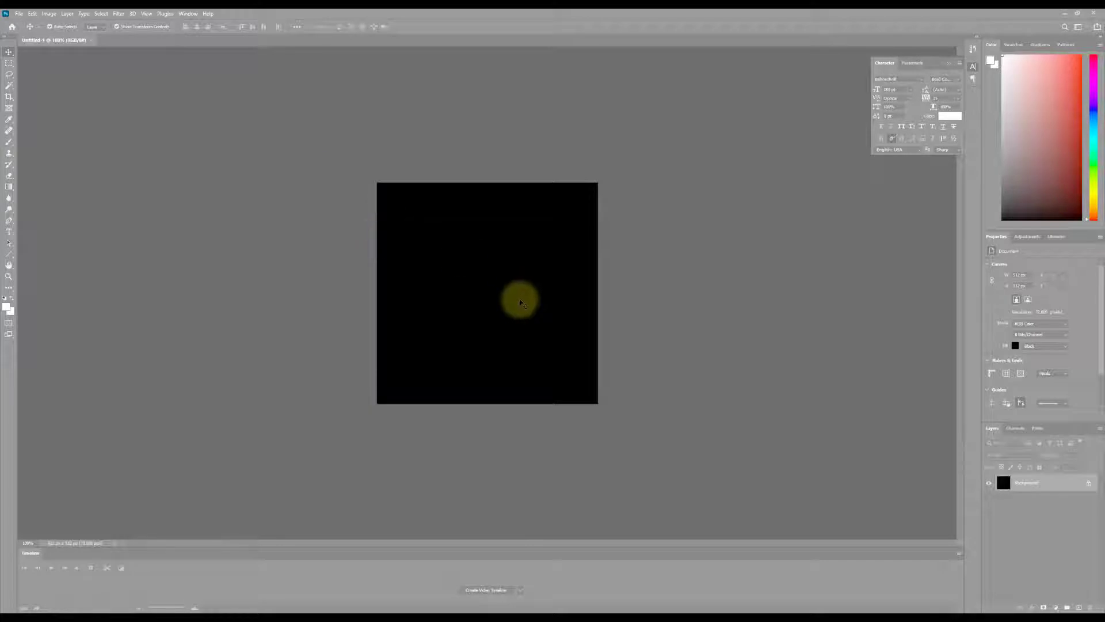
Step: Zoom in on the black canvas, then bring up the Google Images results for medieval lion
key(z)
click(474, 332)
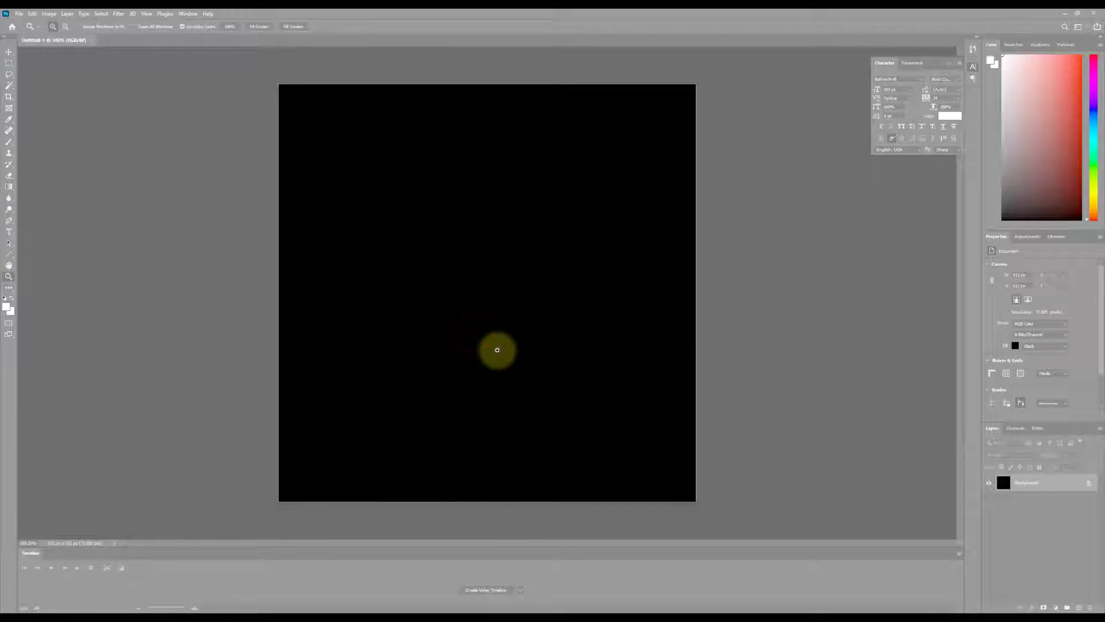
click(1040, 527)
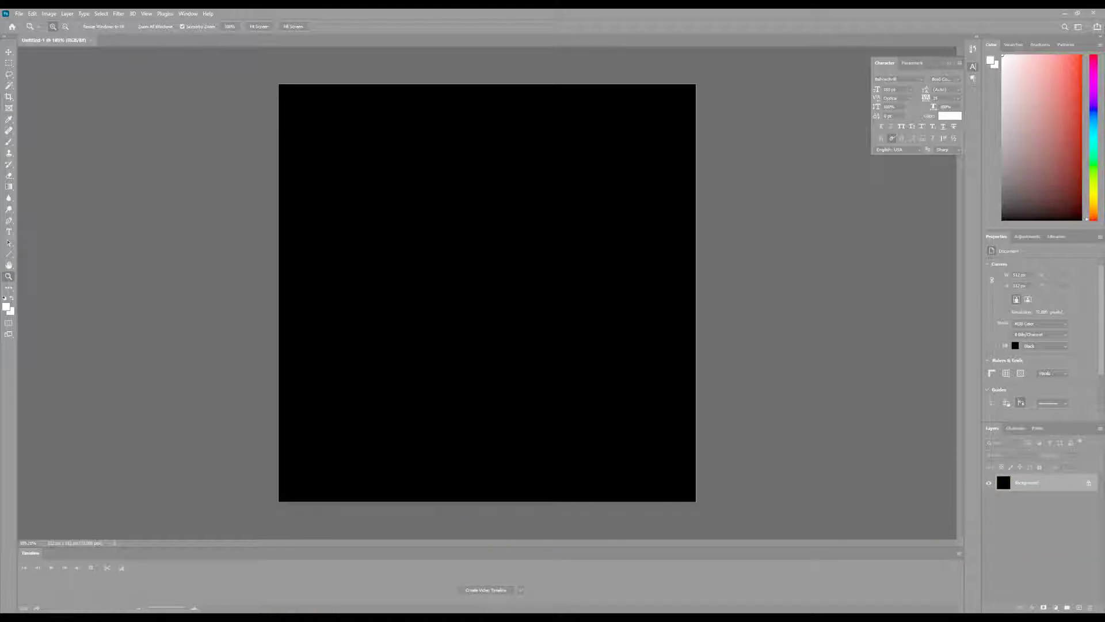
click(262, 596)
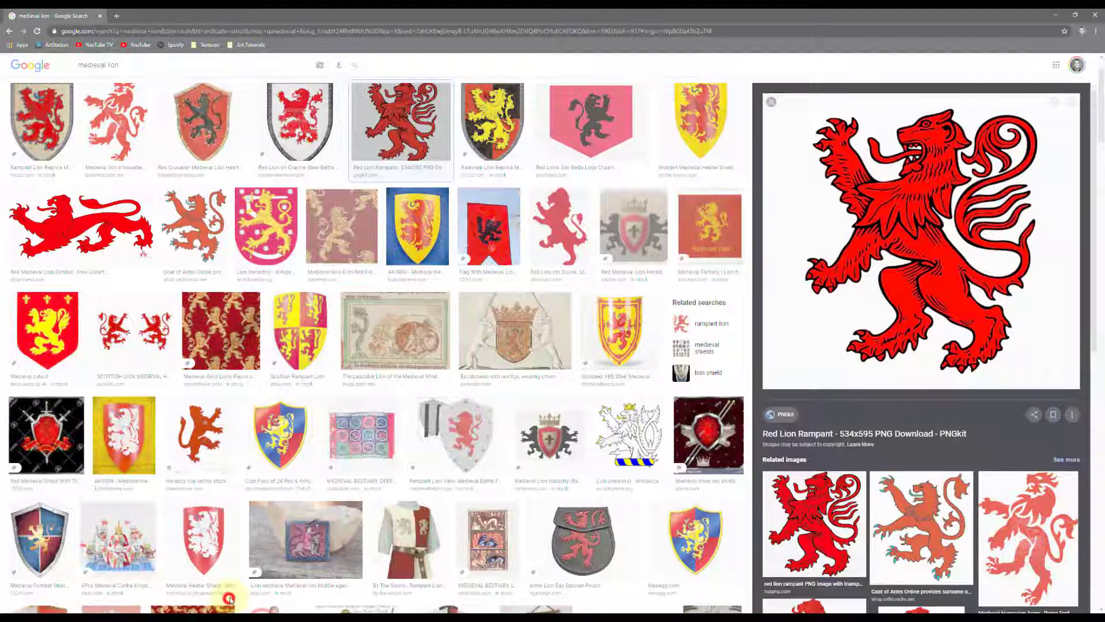
scroll(383, 302, up, 1)
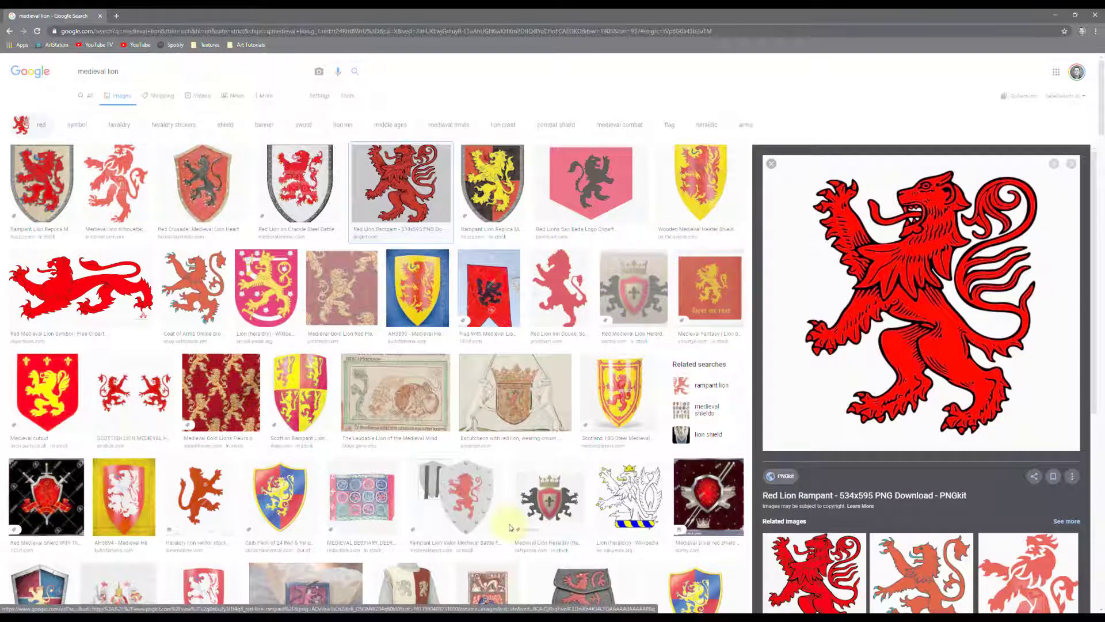
Step: Orbit the gauntlet in Substance Painter, then return to the medieval lion image results
key(alt+Tab)
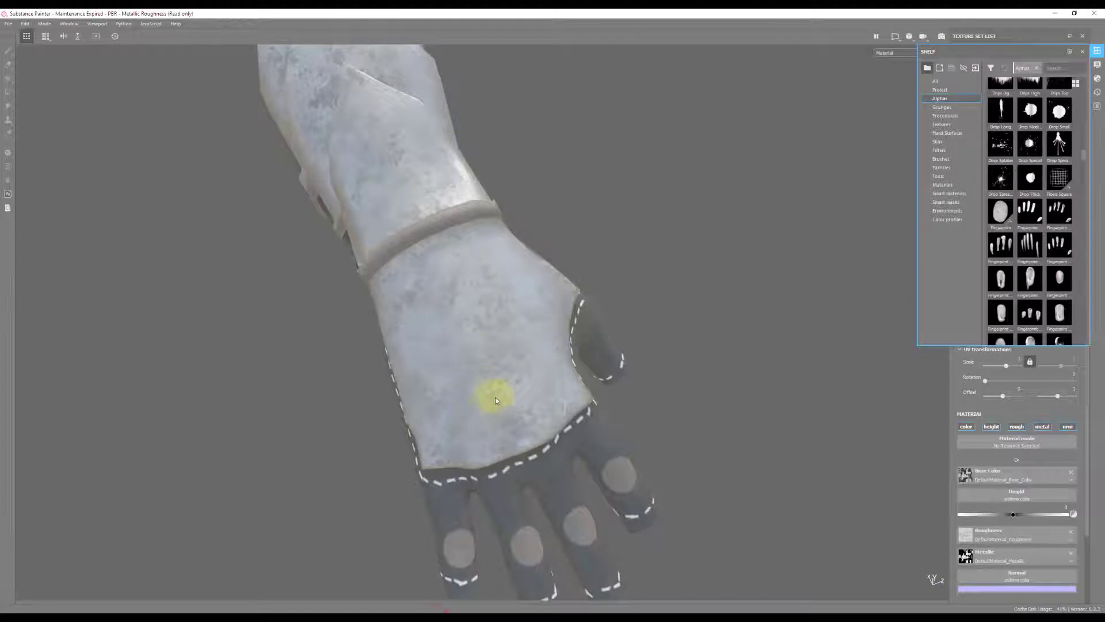
drag(495, 397, 251, 309)
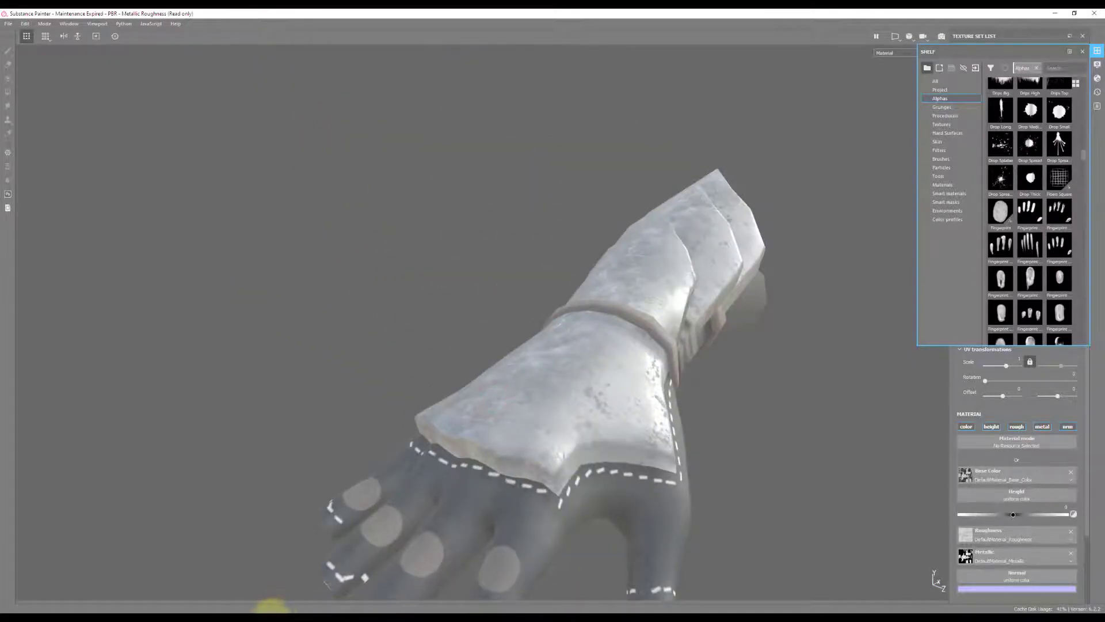
mouse_move(271, 605)
click(247, 586)
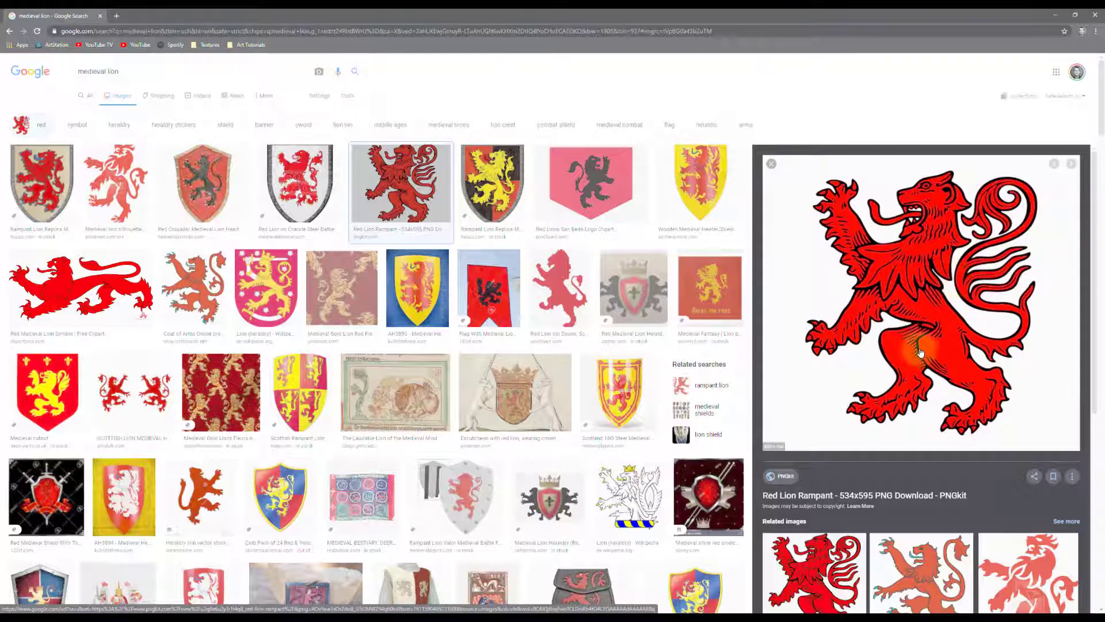
Step: Copy the Red Lion Rampant image and go back to Photoshop
right_click(938, 324)
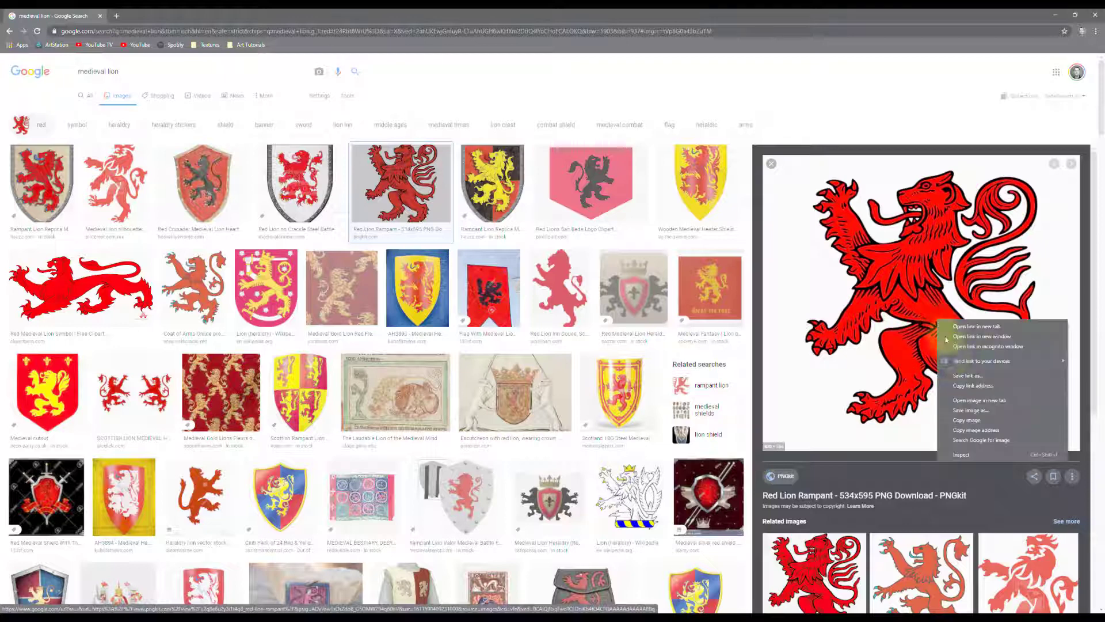
click(972, 420)
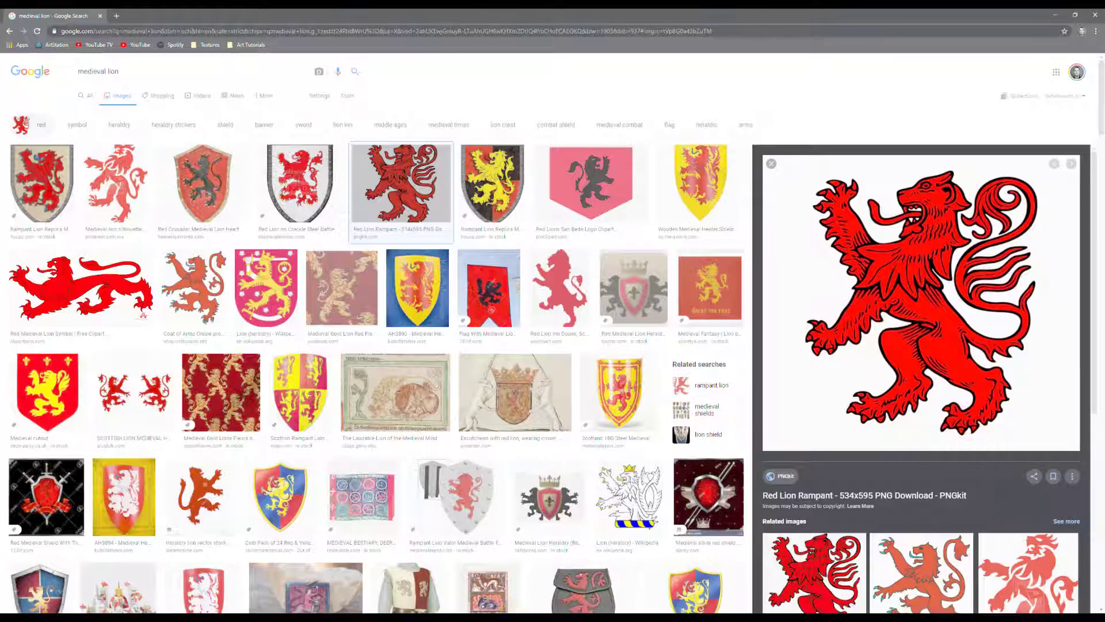
key(alt+Tab)
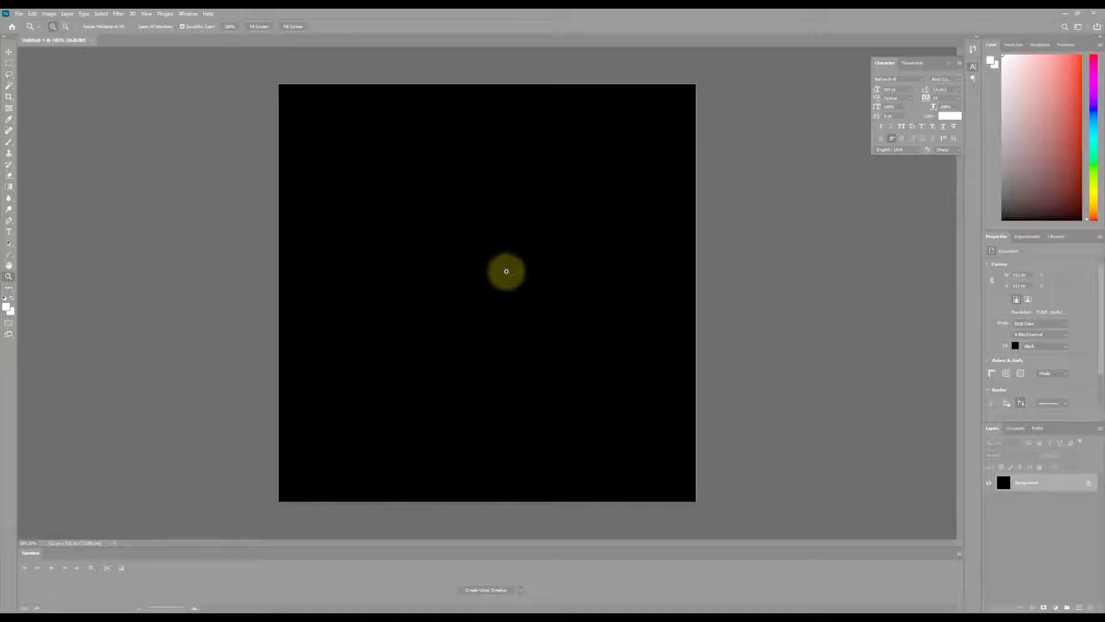
Step: Paste the lion as Layer 1, scale it down, move it to the canvas centre and commit
key(ctrl+v)
key(v)
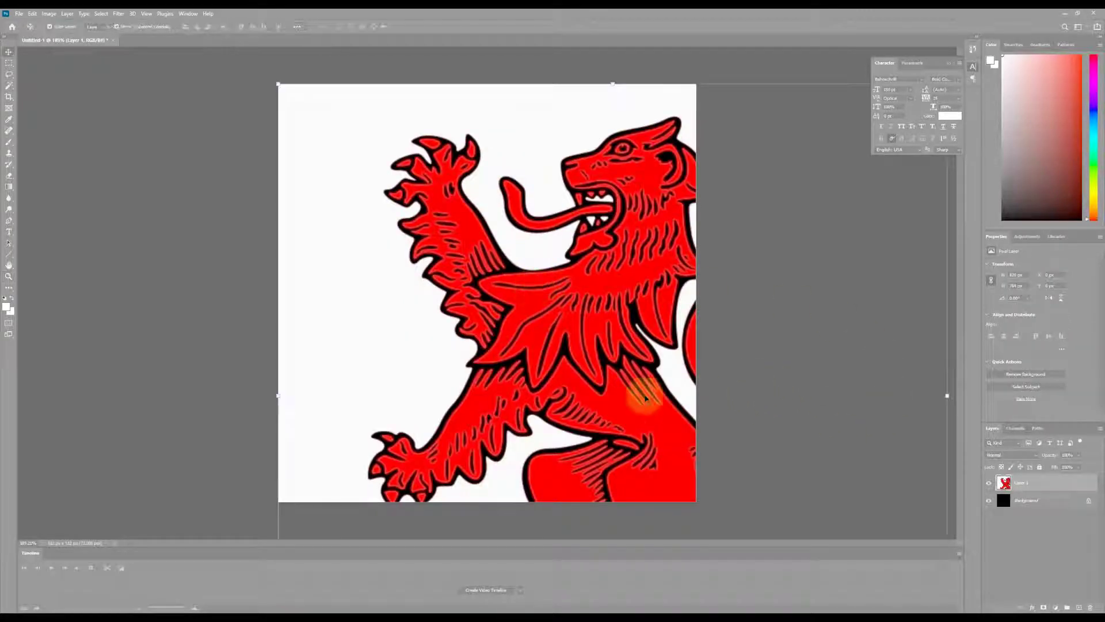
drag(280, 85, 639, 421)
drag(662, 471, 404, 208)
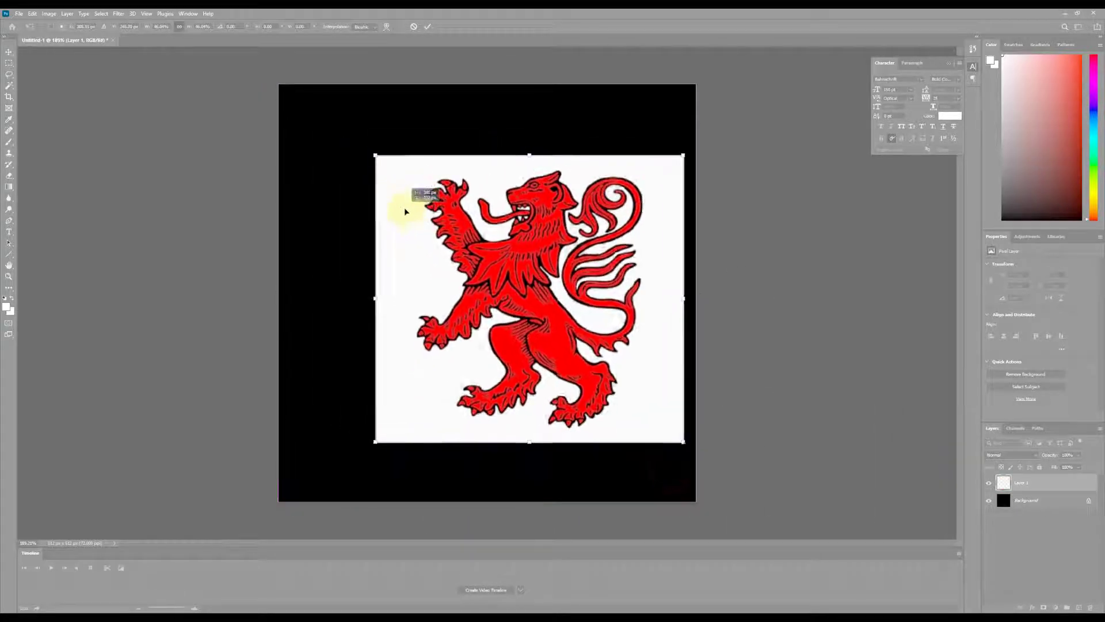
click(433, 28)
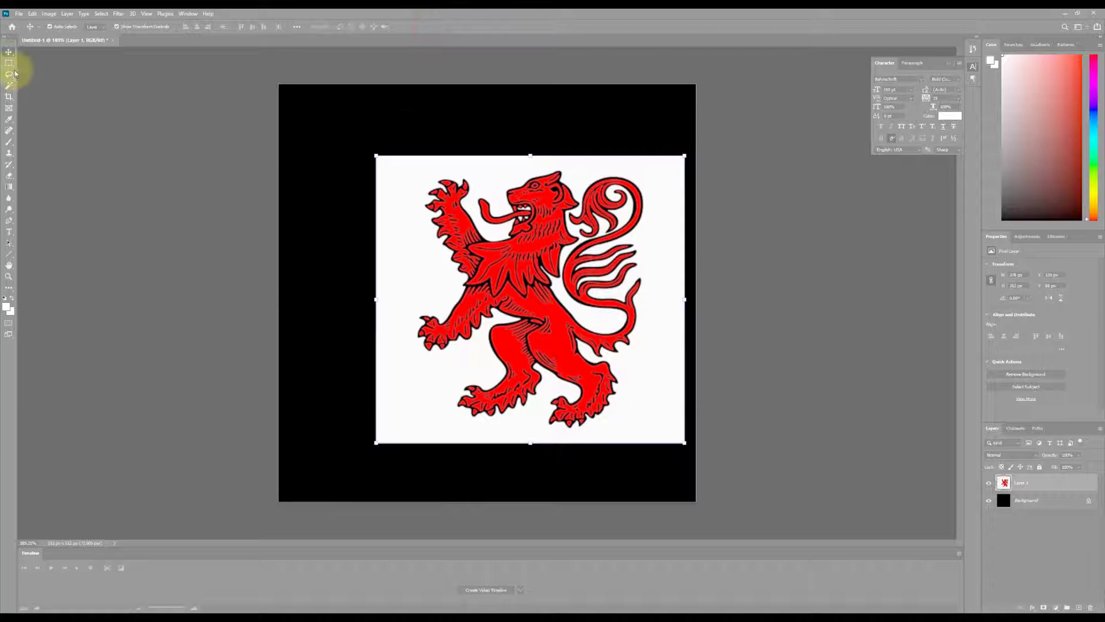
Step: Shift the lion left to centre it and zoom the view to 200%
key(b)
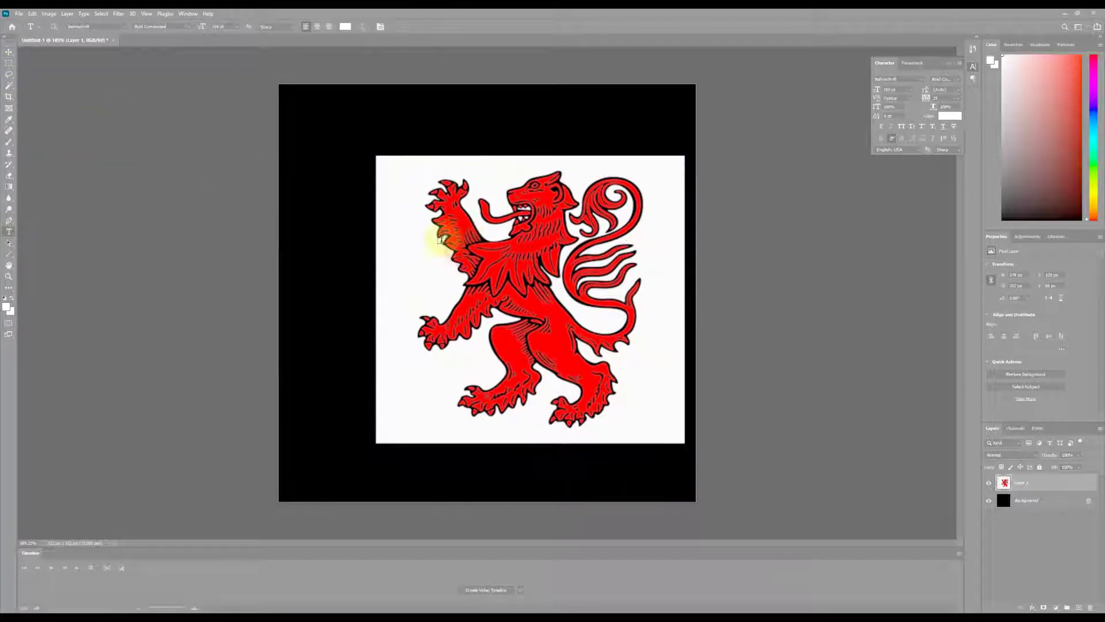
key(v)
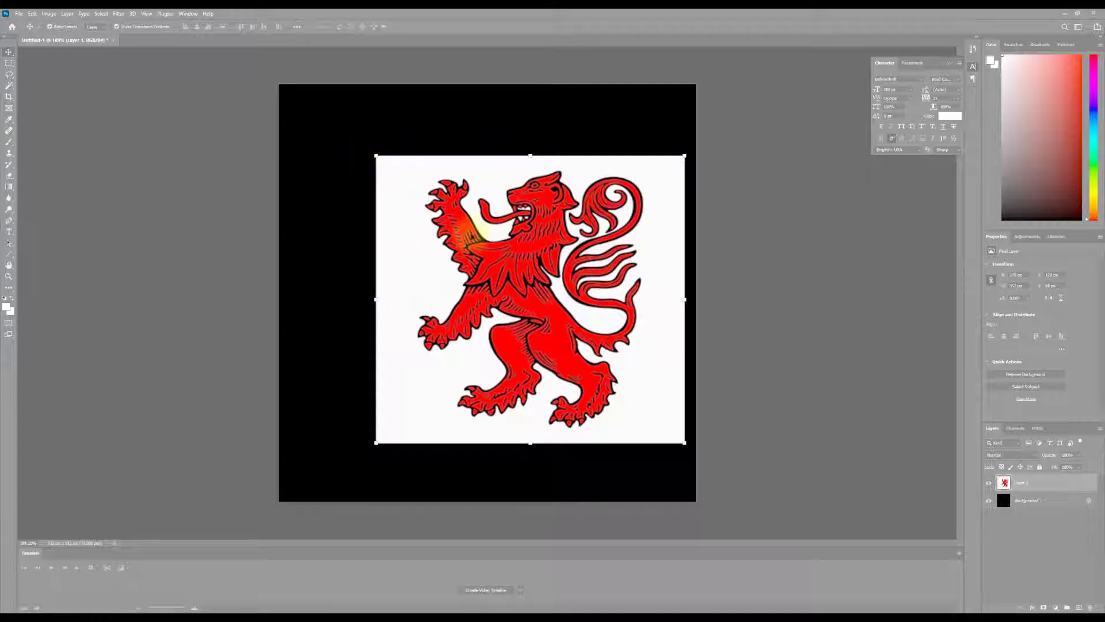
drag(460, 247, 424, 247)
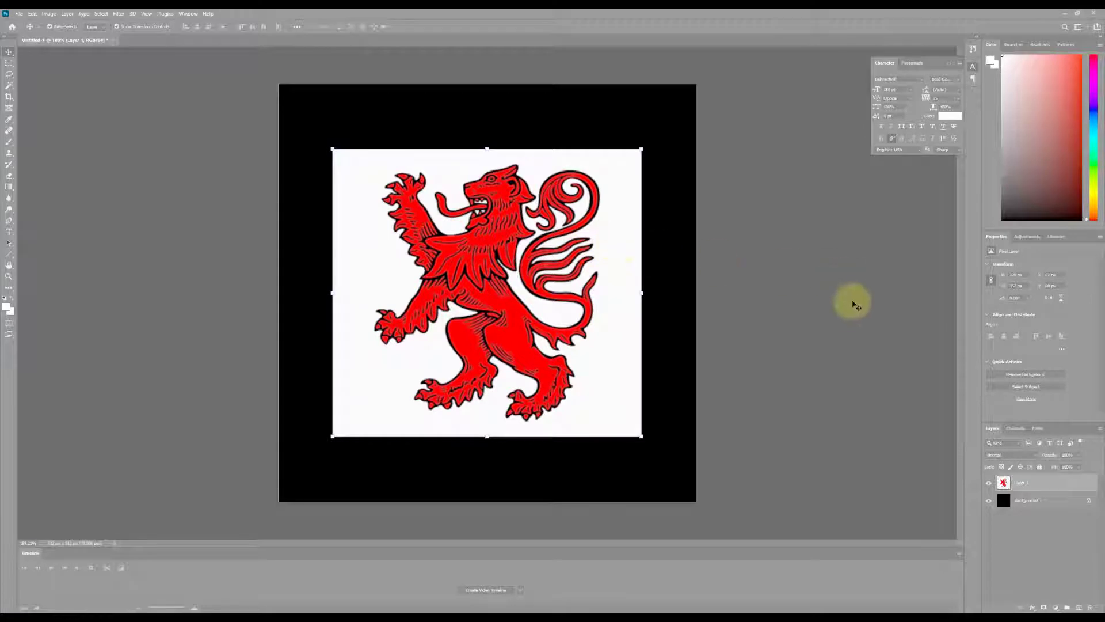
click(504, 347)
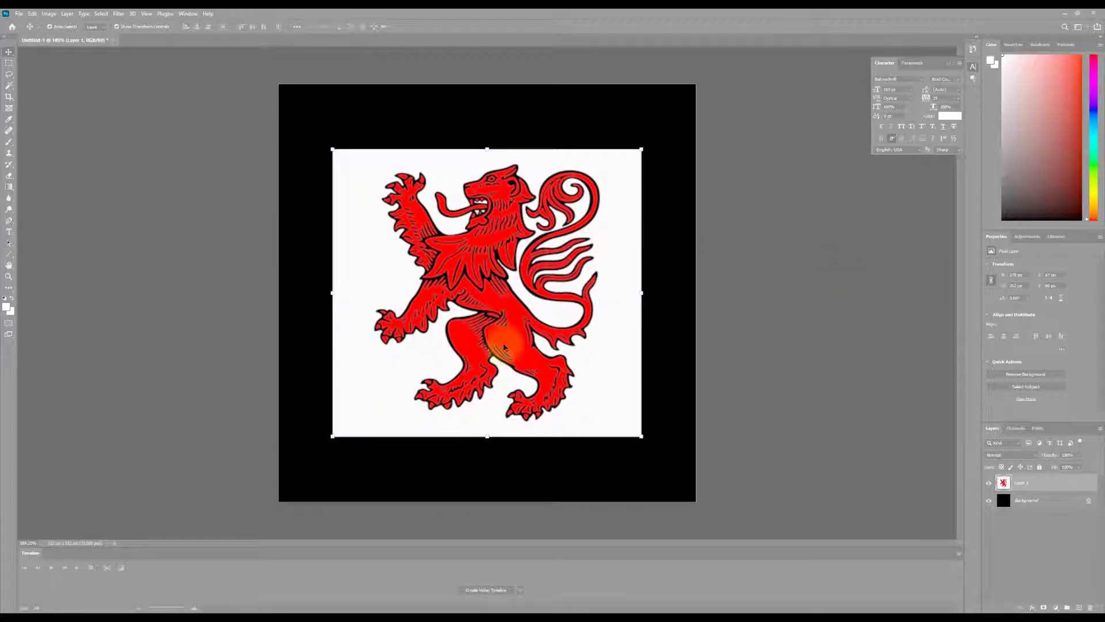
key(ctrl+plus)
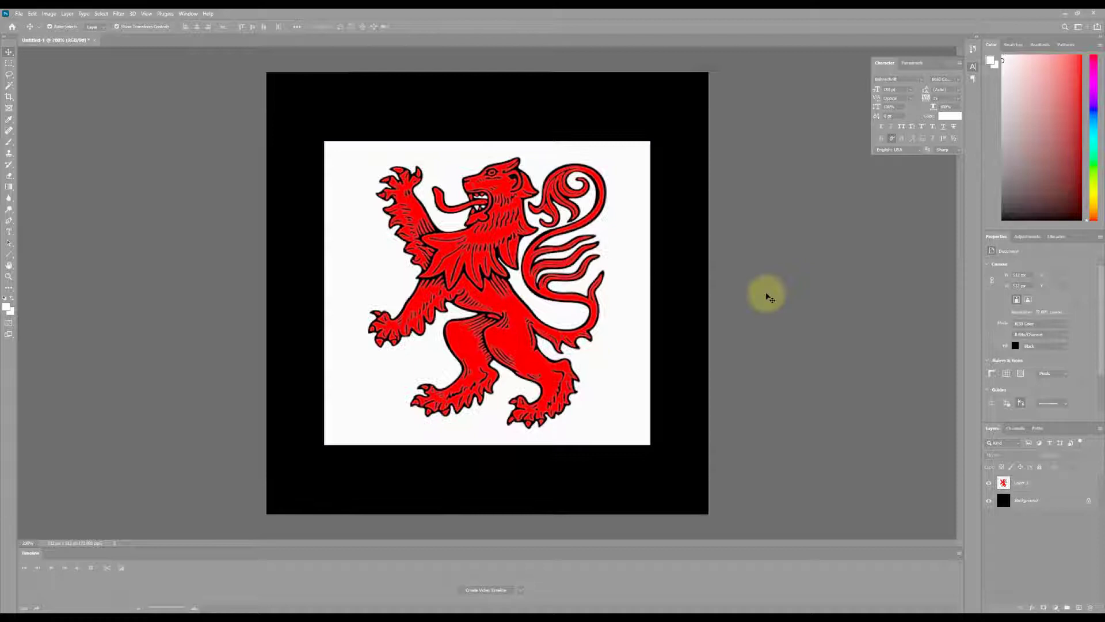
click(767, 293)
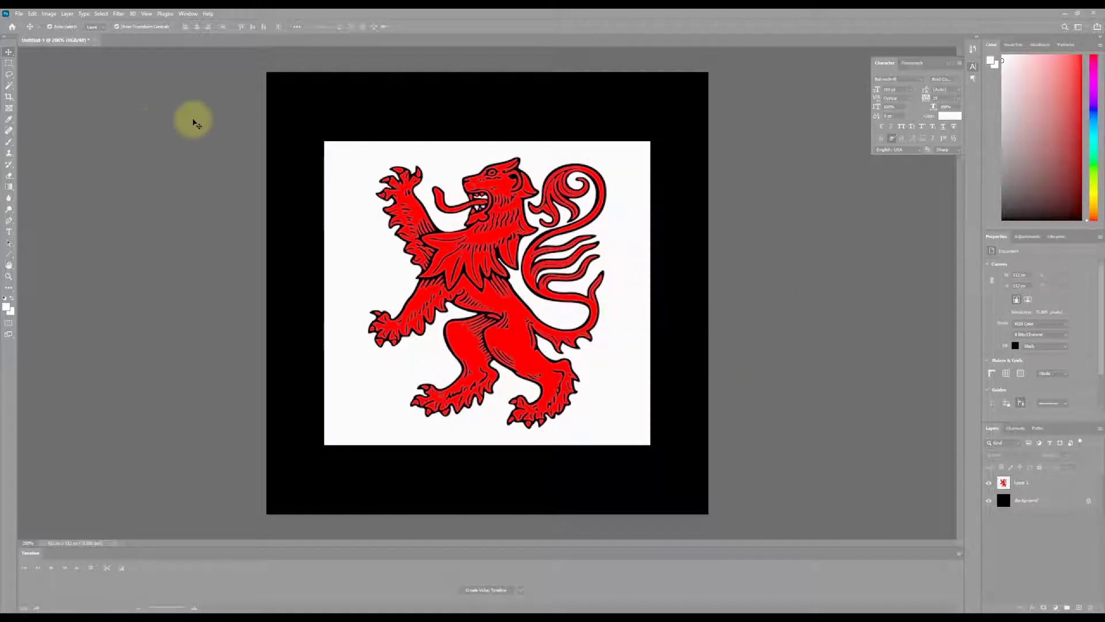
Step: Select the lion layer on the canvas
click(48, 14)
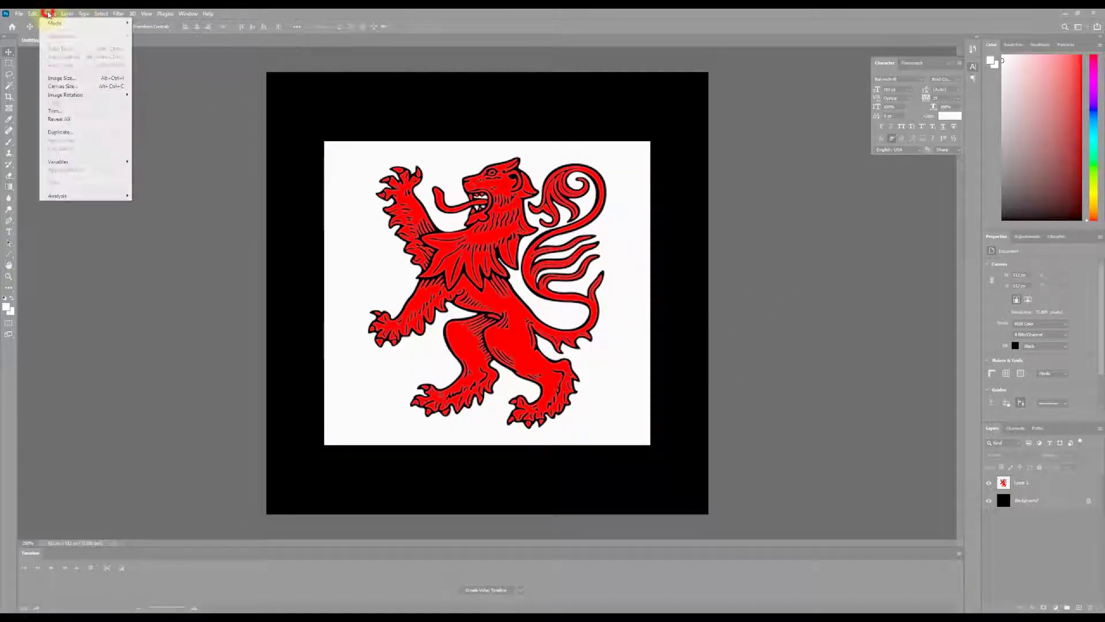
click(53, 14)
click(56, 16)
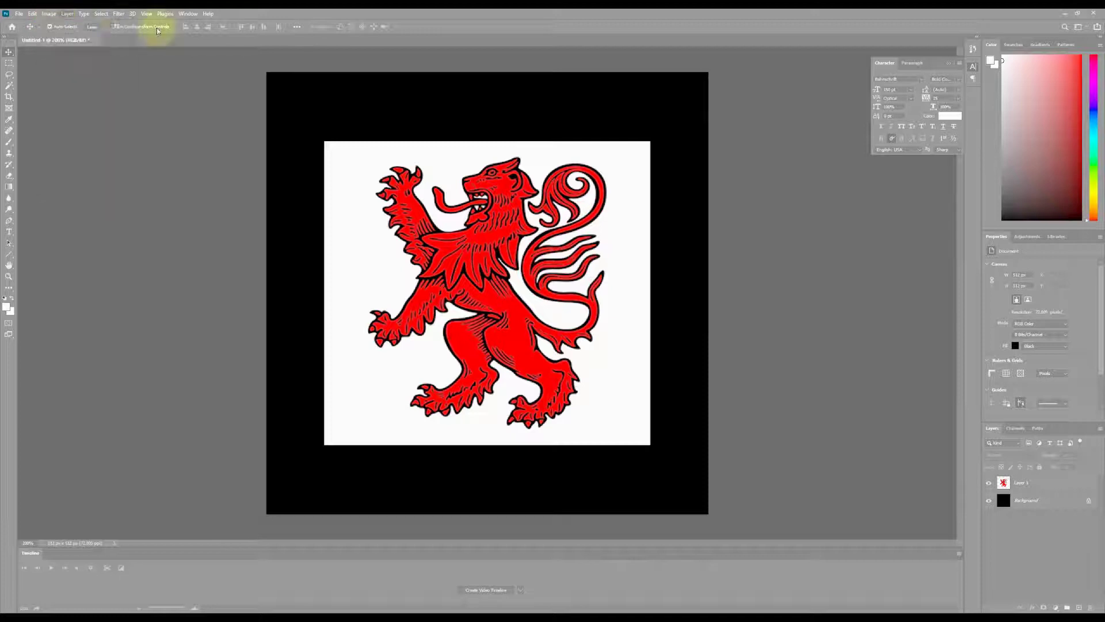
click(397, 195)
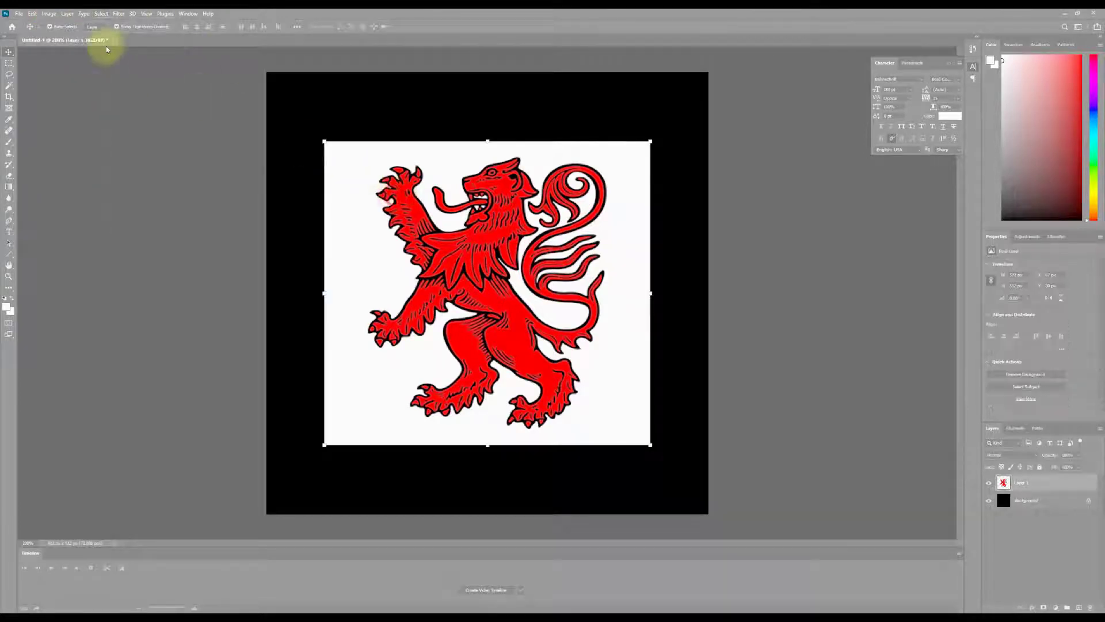
Step: Posterize the lion layer to 25 levels
click(34, 13)
mouse_move(48, 16)
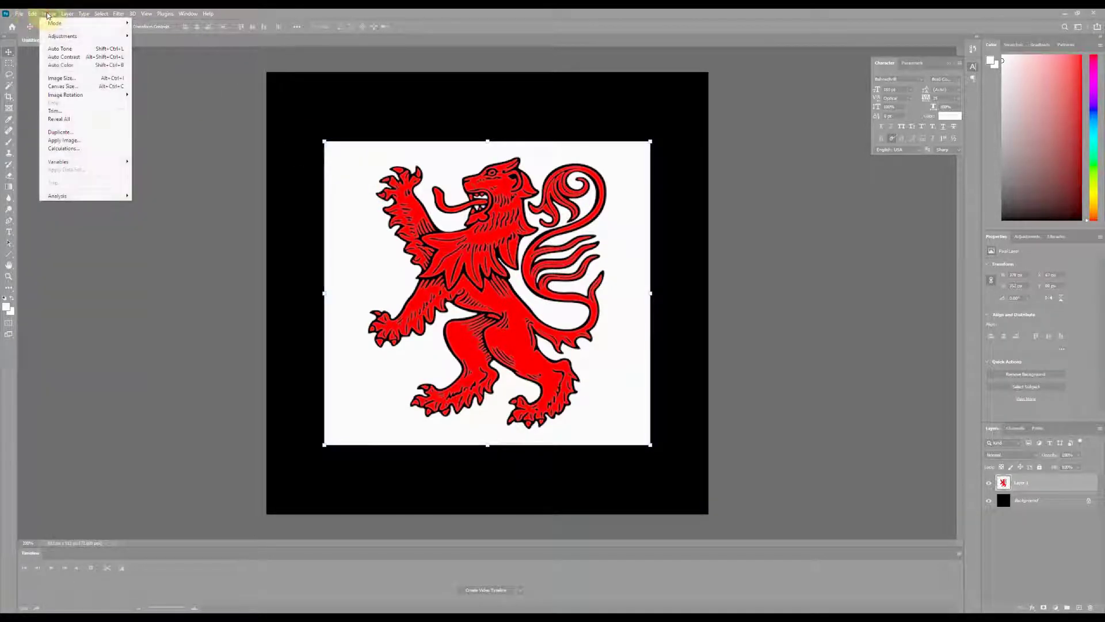
mouse_move(63, 36)
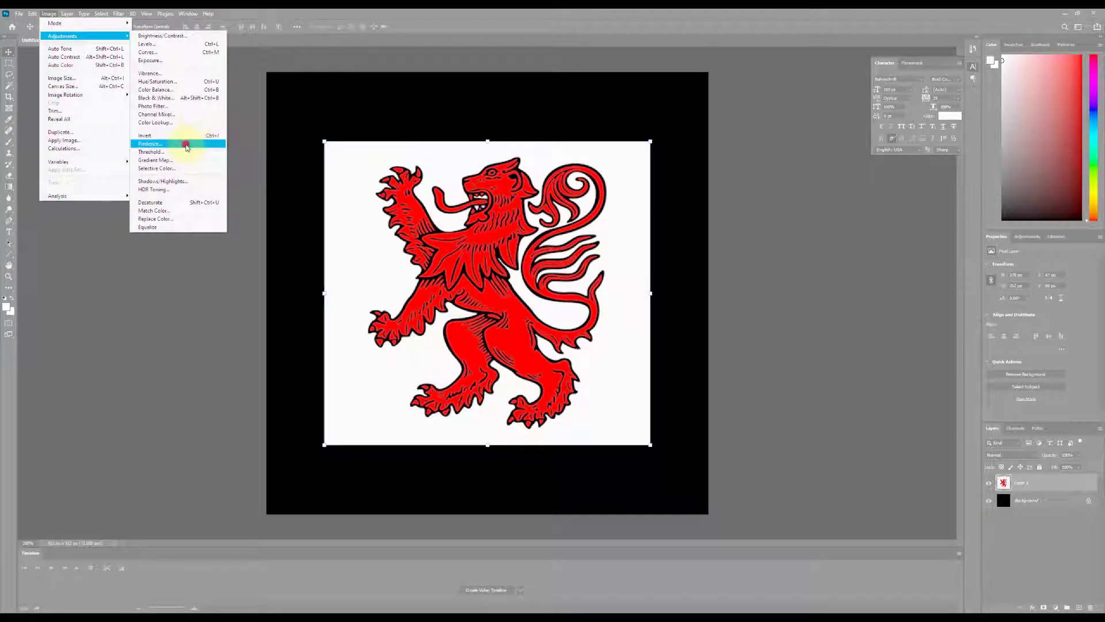
click(186, 144)
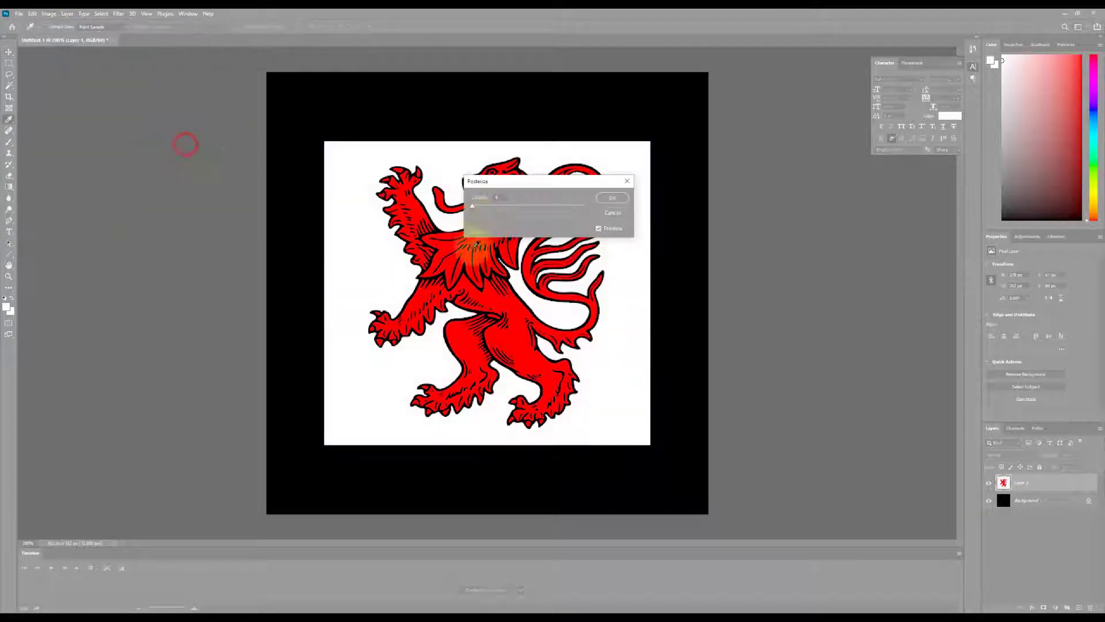
click(472, 206)
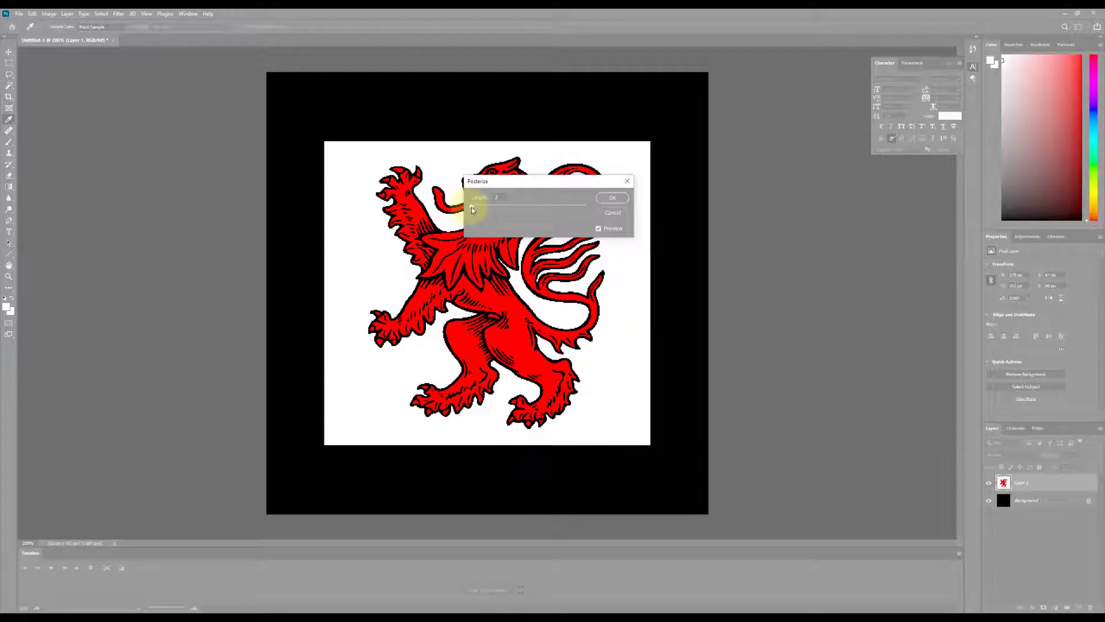
drag(472, 206, 475, 205)
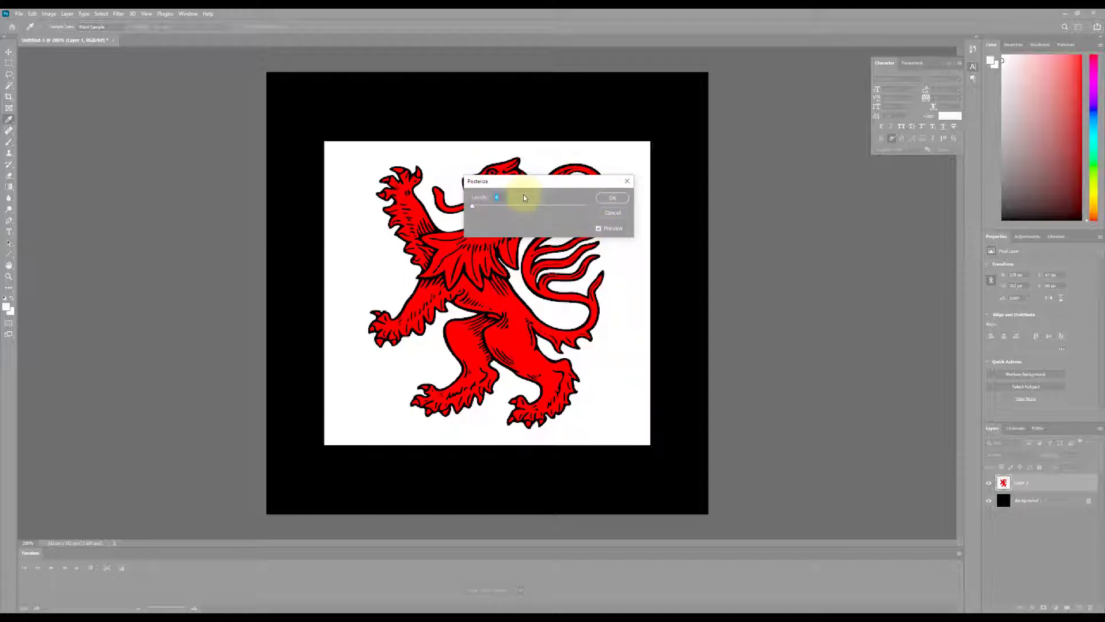
text(25)
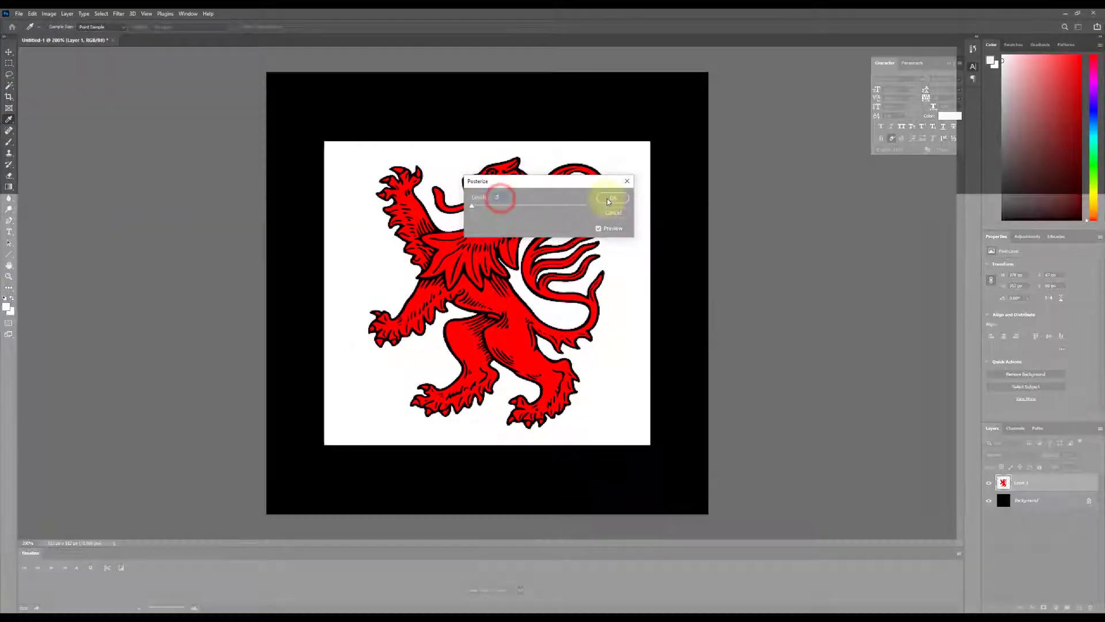
click(613, 198)
key(v)
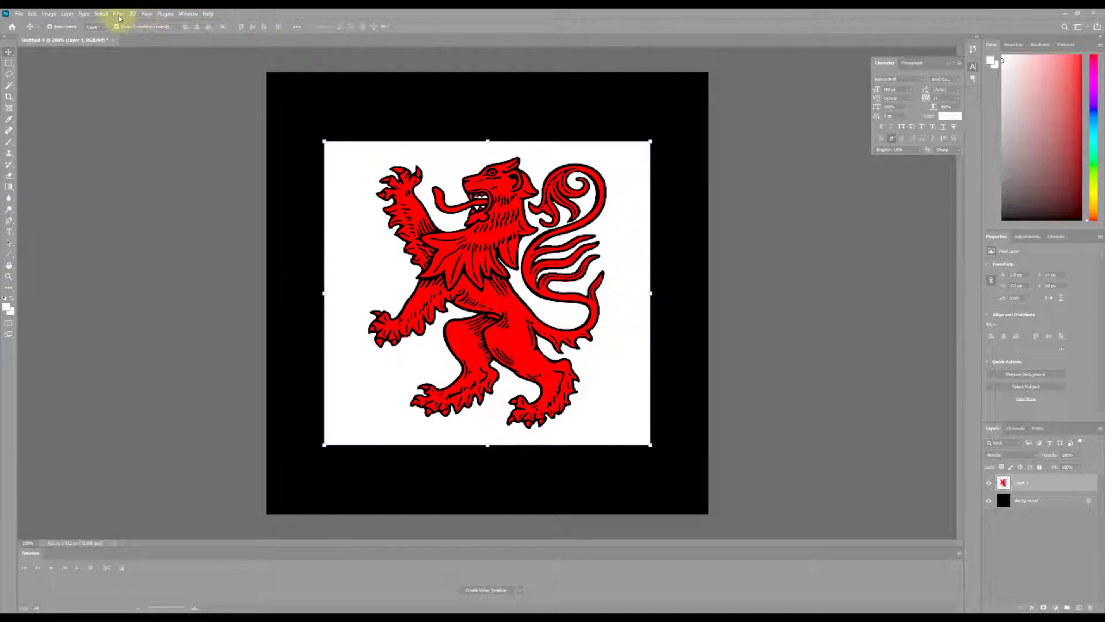
Step: Select the white area around the lion with Color Range
click(100, 15)
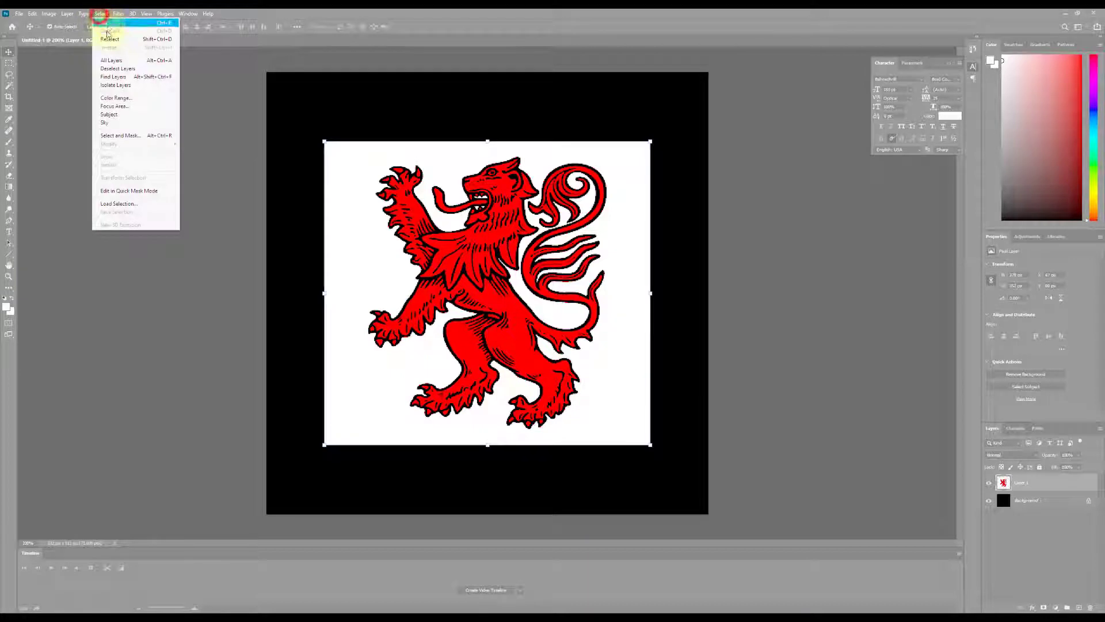
click(114, 100)
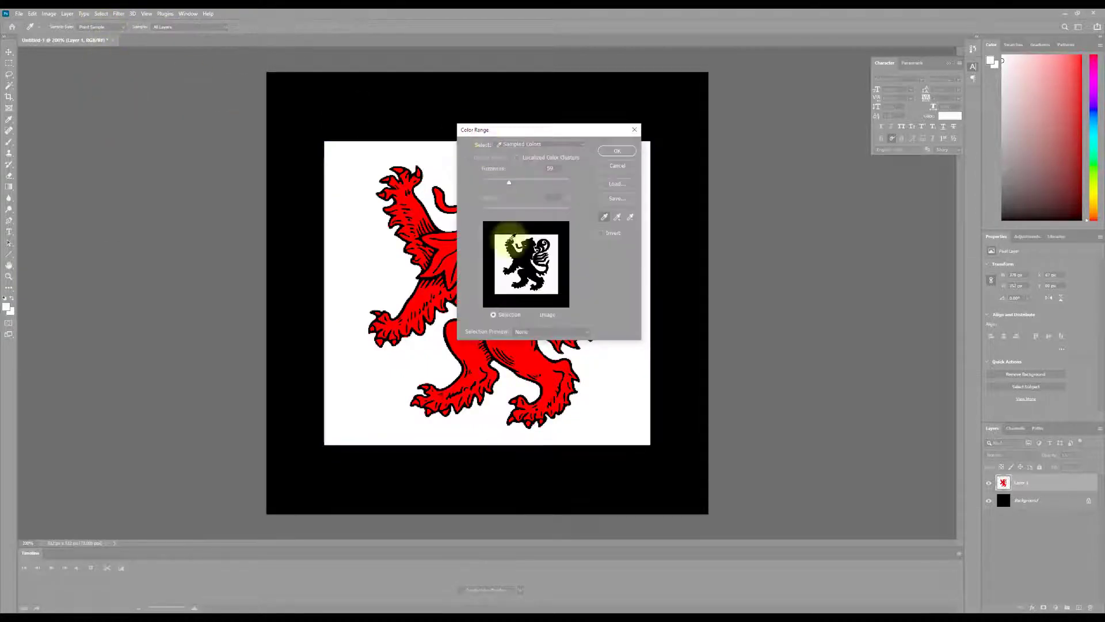
click(614, 151)
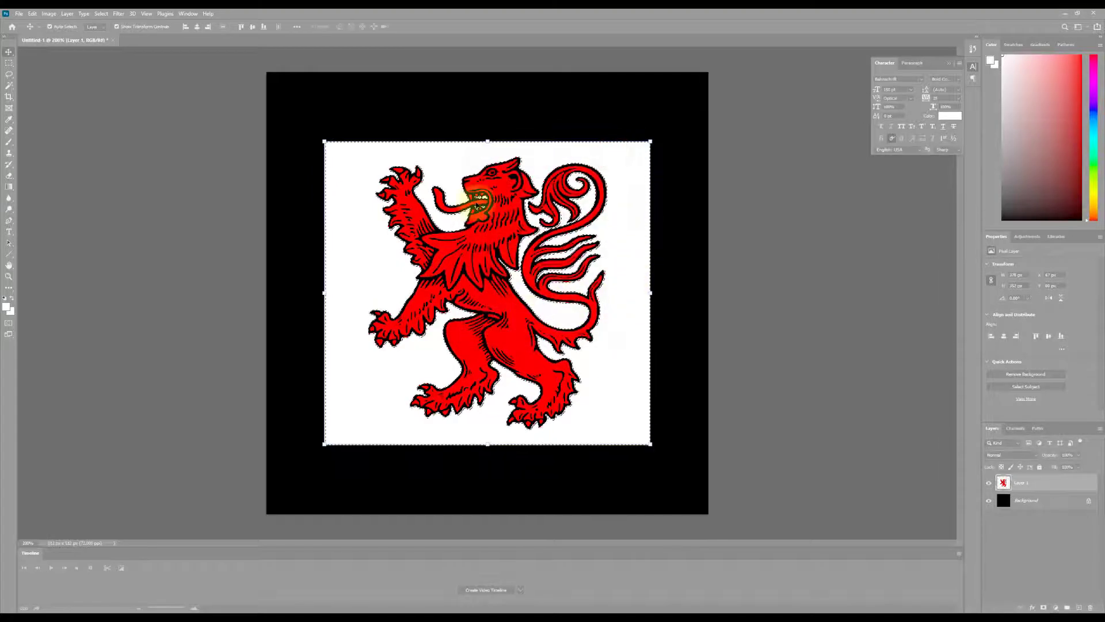
Step: Expand the selection by 3 pixels, then undo the expansion
click(95, 13)
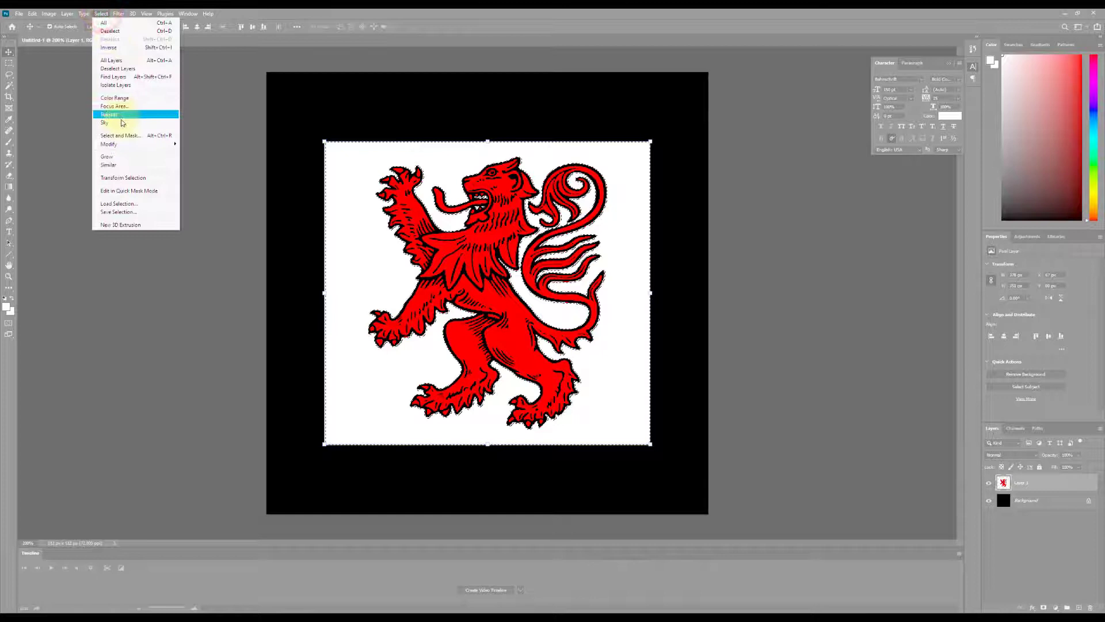
mouse_move(121, 145)
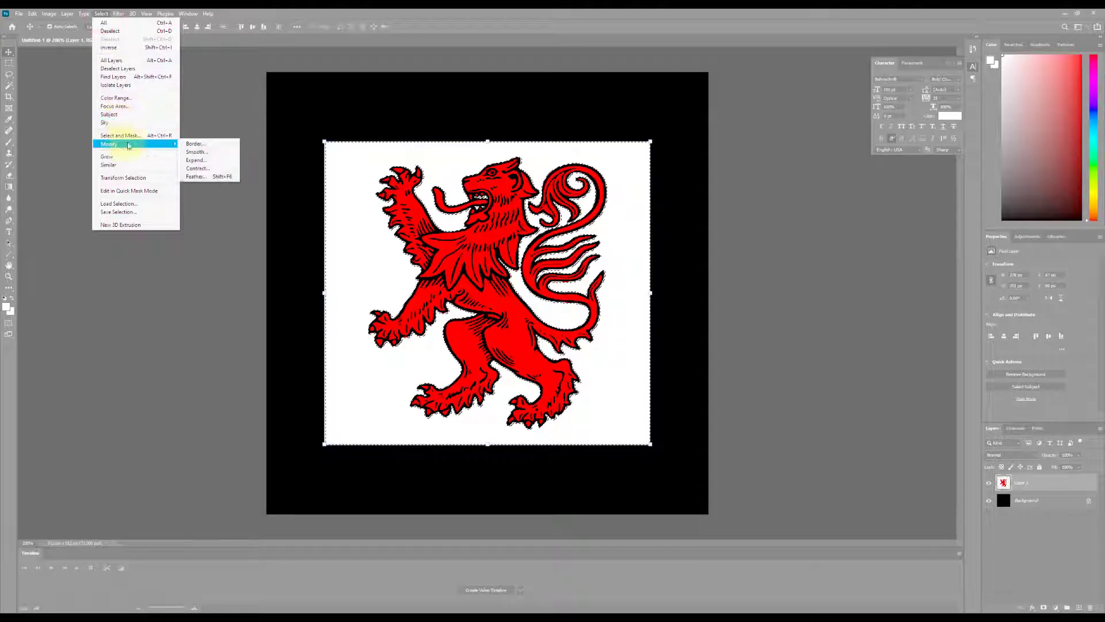
click(193, 163)
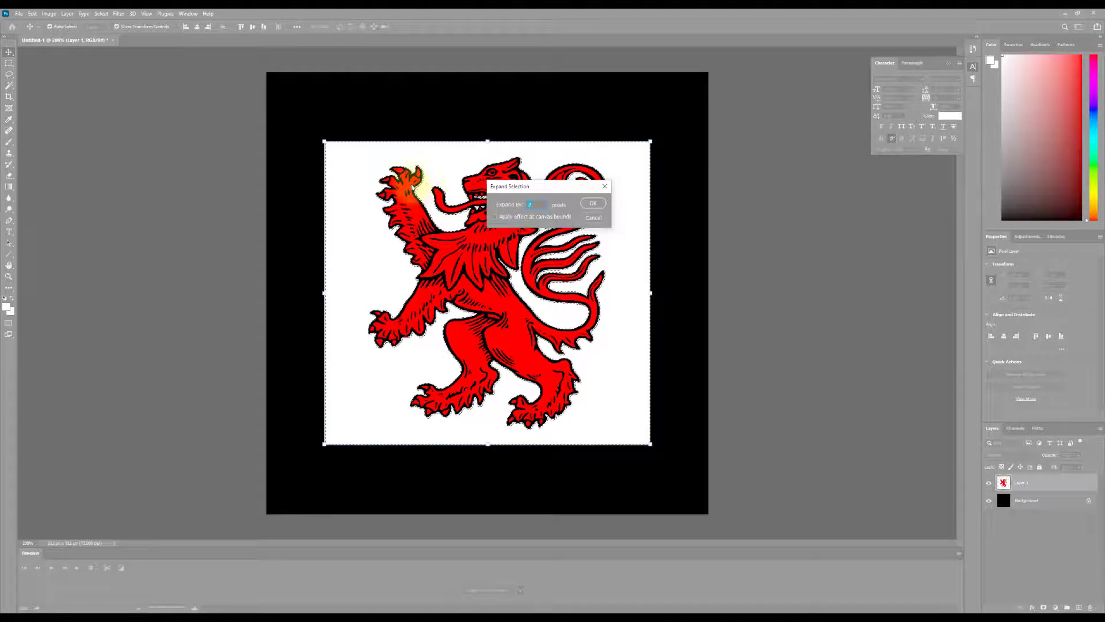
click(533, 205)
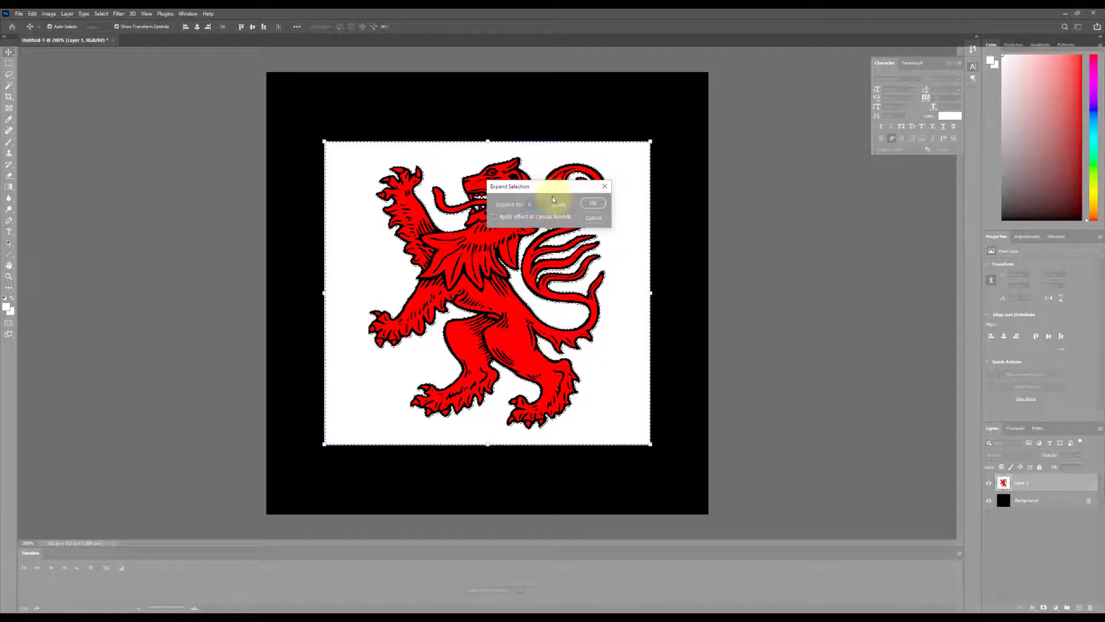
text(2)
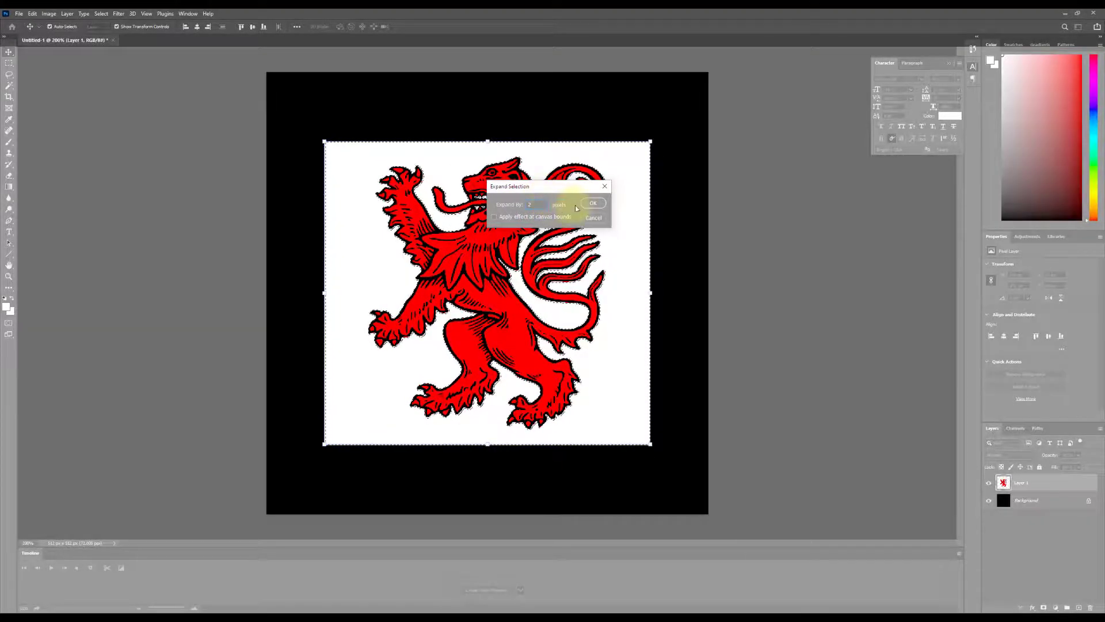
text(3)
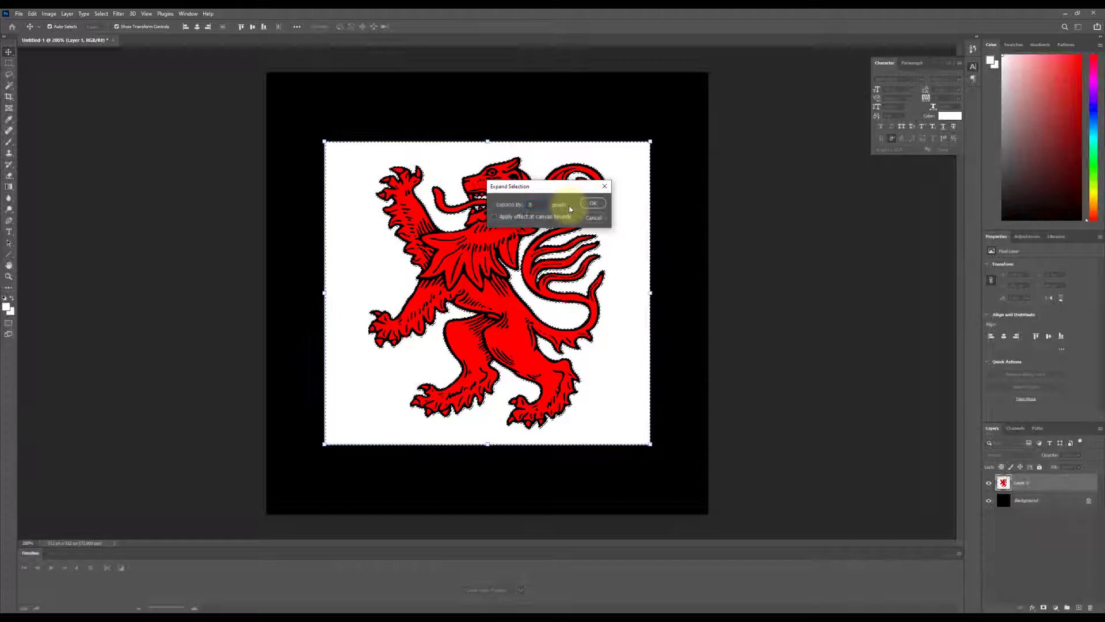
click(595, 203)
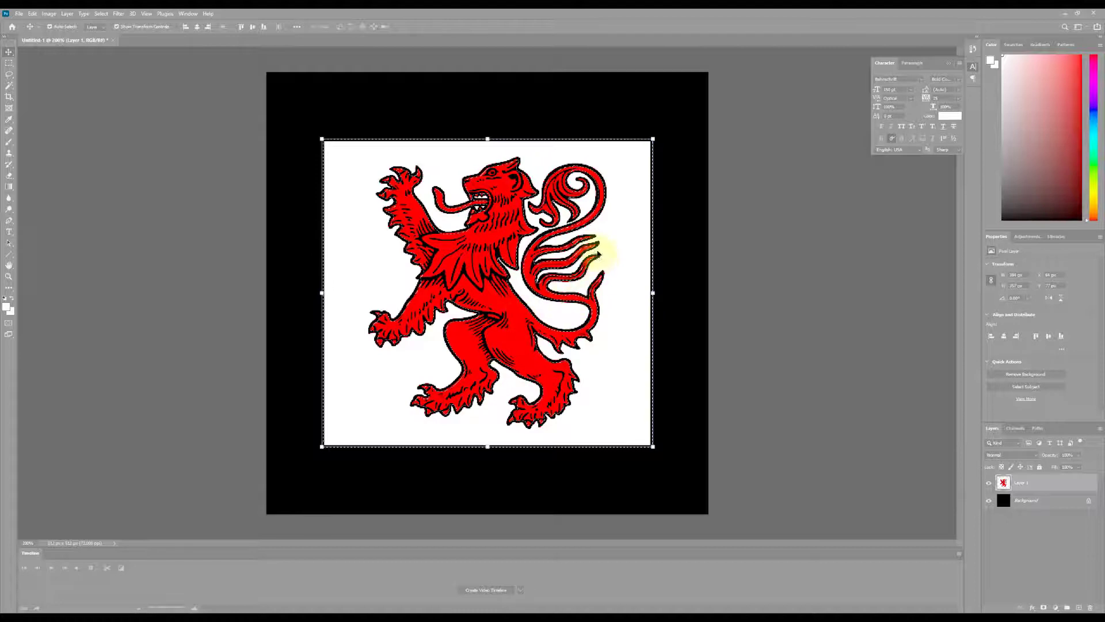
key(ctrl+z)
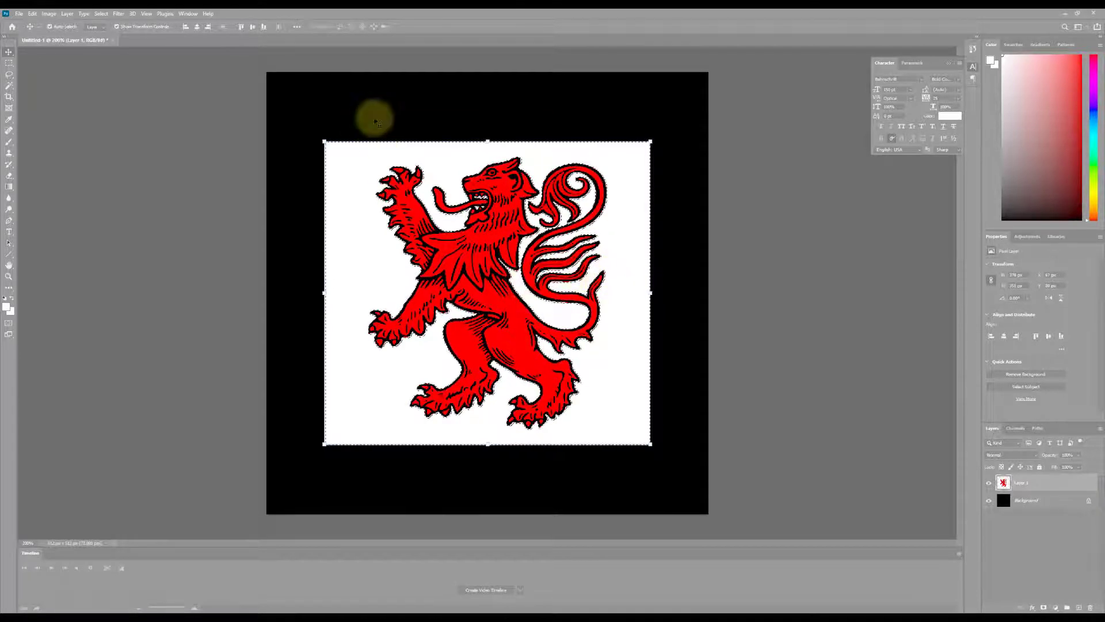
Step: Expand the selection, delete the white square around the lion, and deselect
click(97, 14)
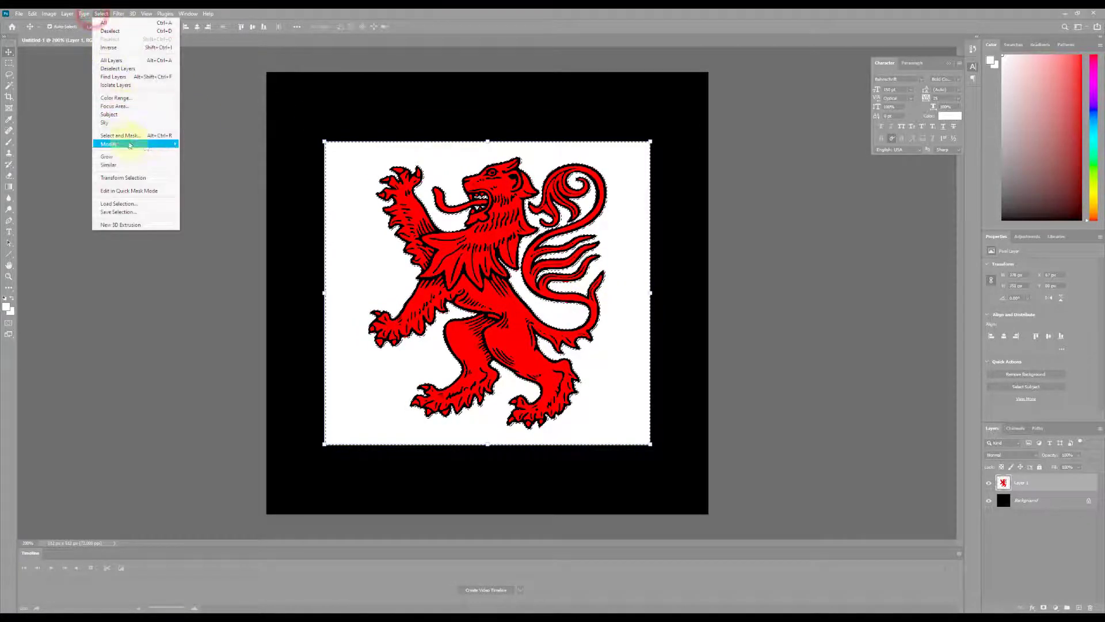
mouse_move(162, 144)
click(201, 161)
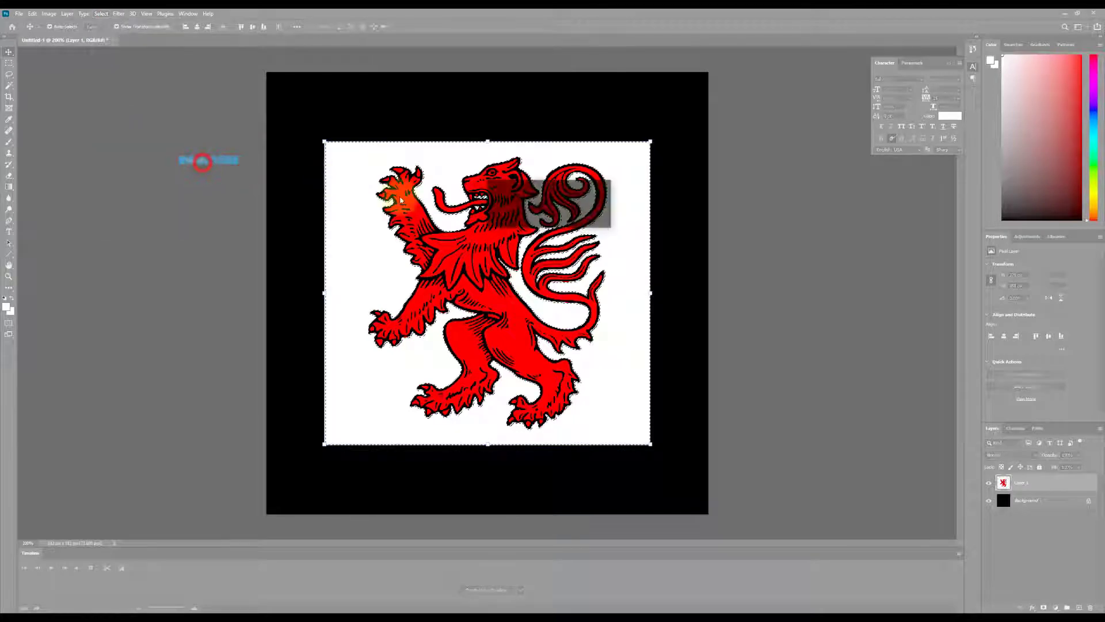
key(Return)
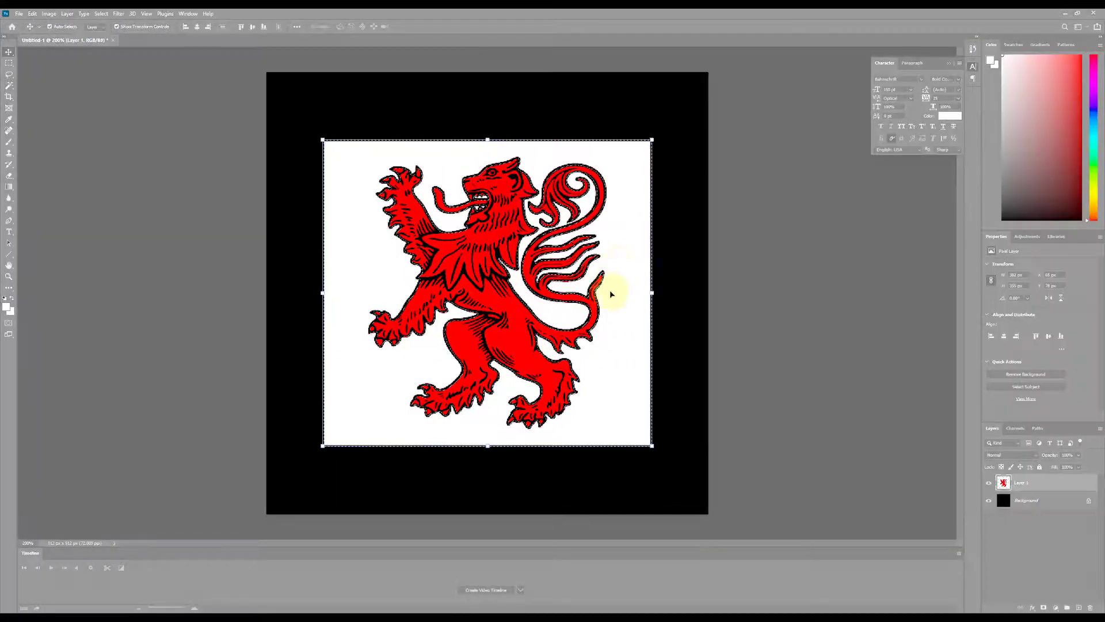
key(Delete)
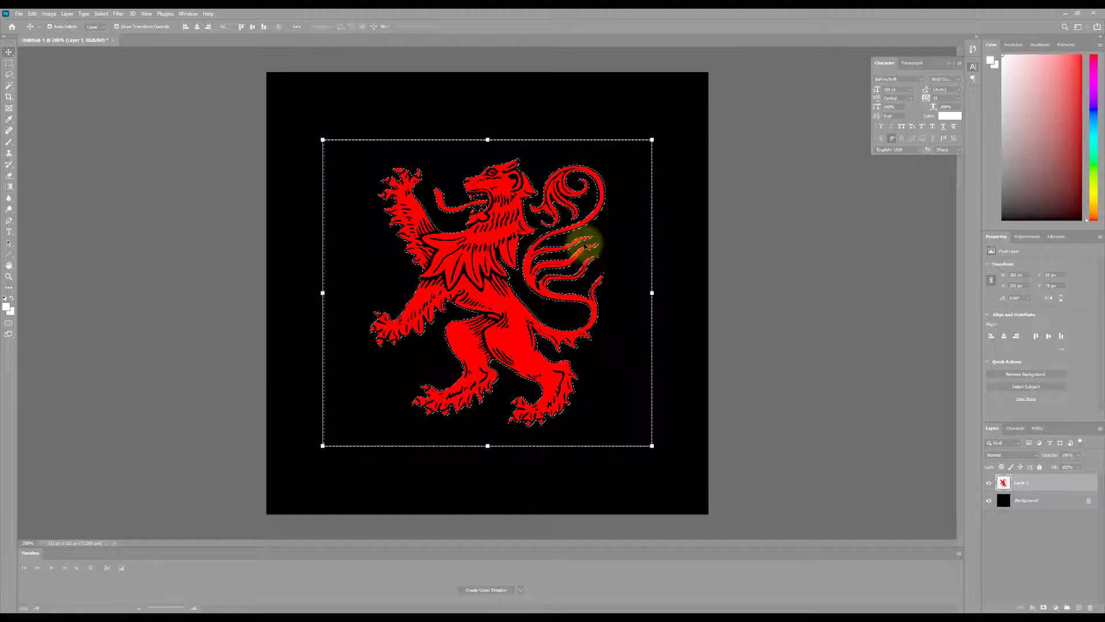
key(ctrl+d)
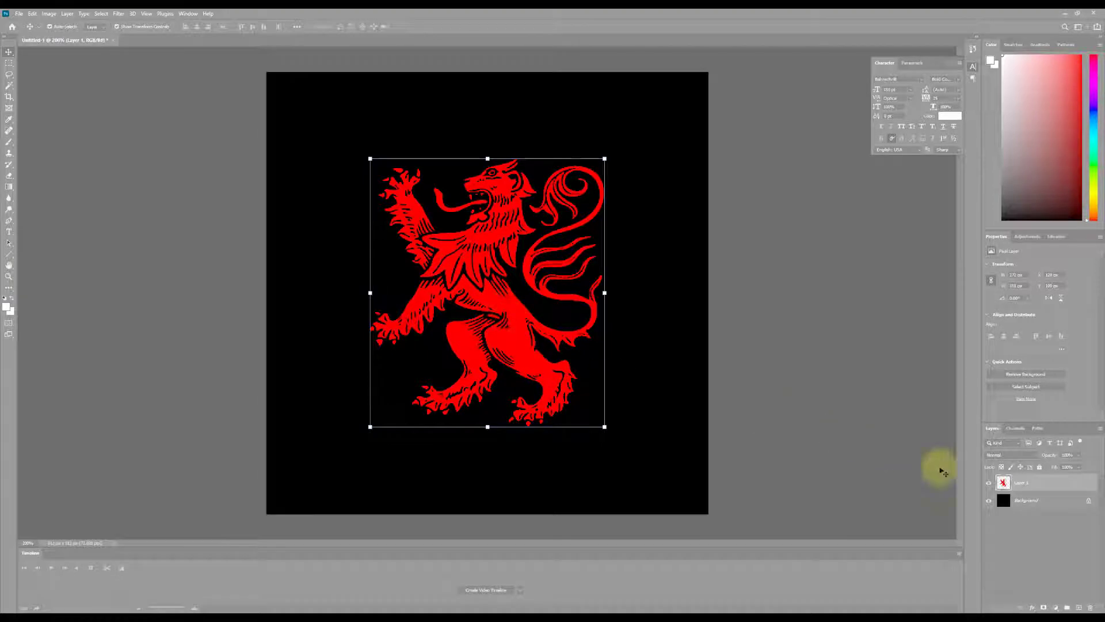
Step: Toggle the Background layer's visibility off and on to check the lion
click(990, 500)
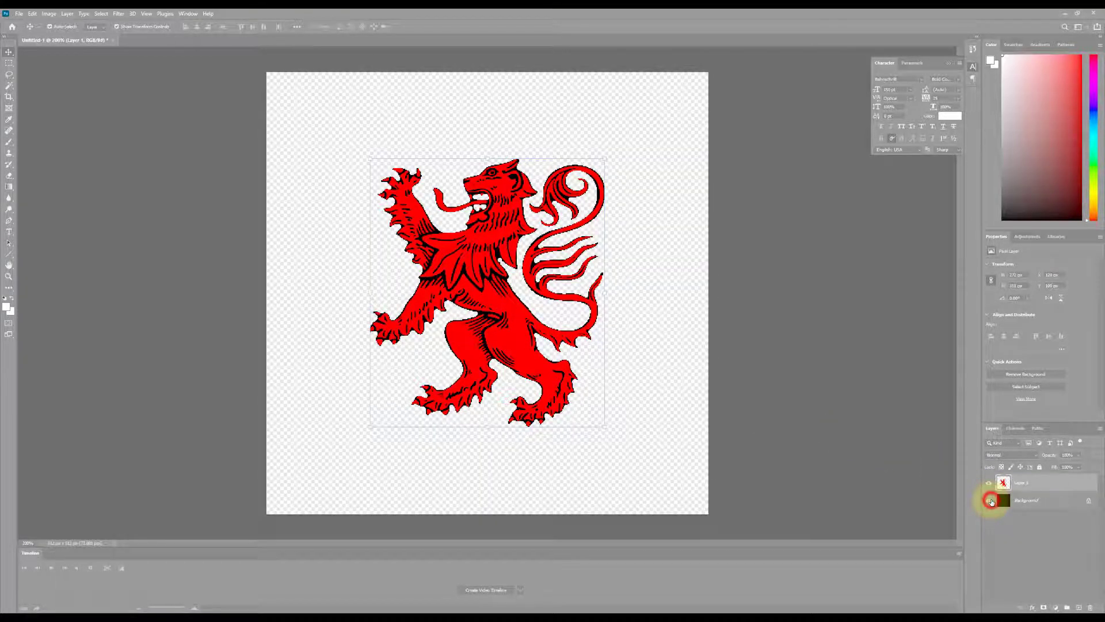
click(990, 501)
click(991, 501)
click(990, 500)
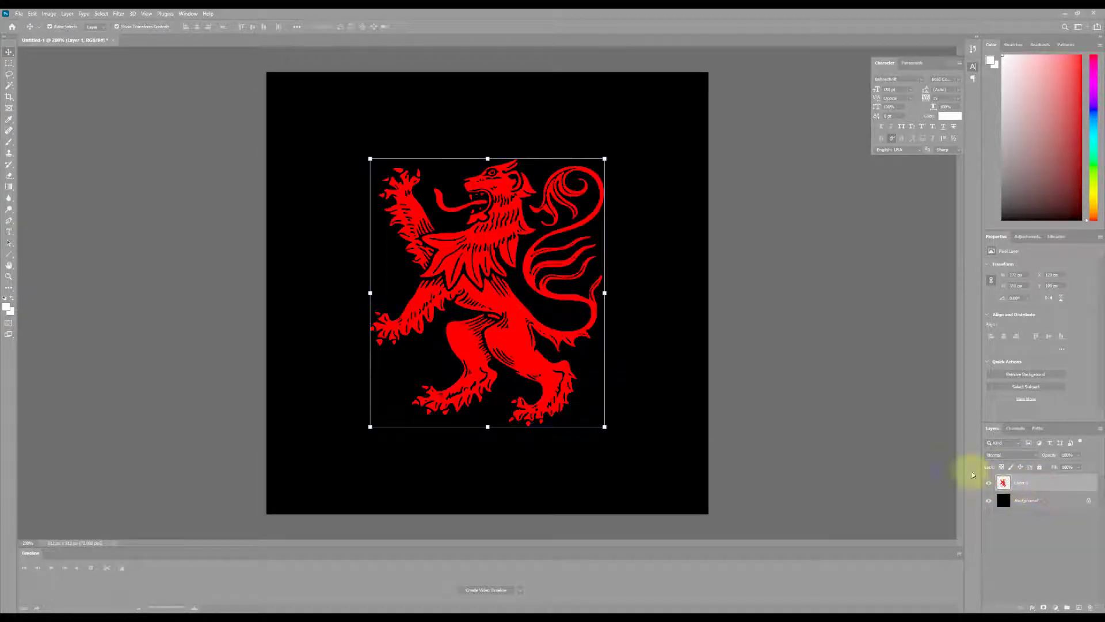
Step: Apply Black & White with Reds, Yellows, Greens, Cyans, Blues and Magentas all at 300%
click(48, 14)
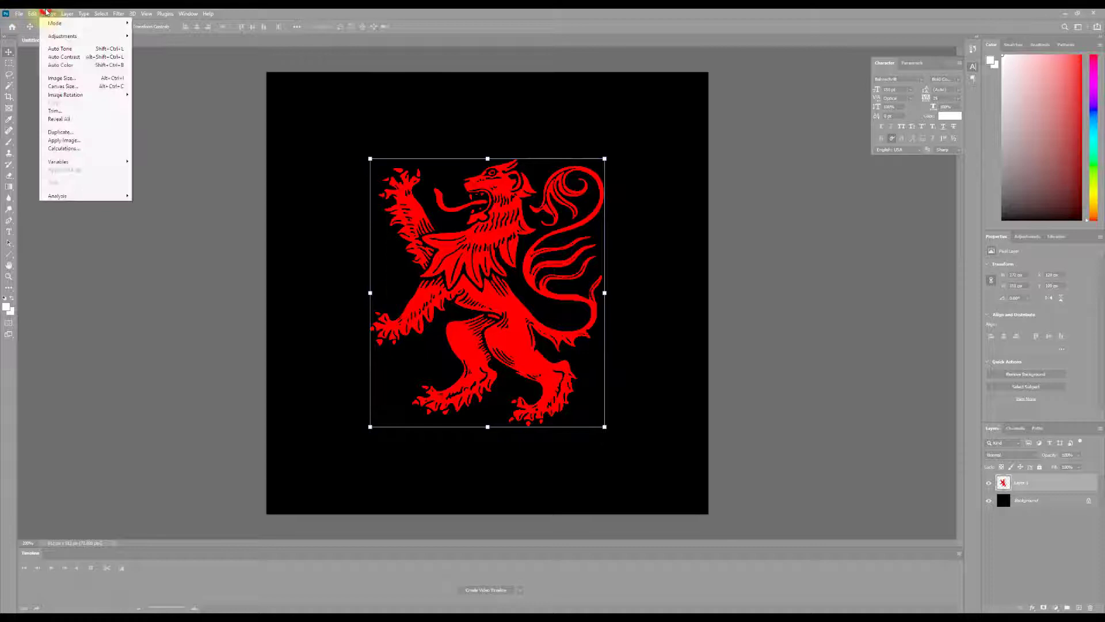
mouse_move(74, 39)
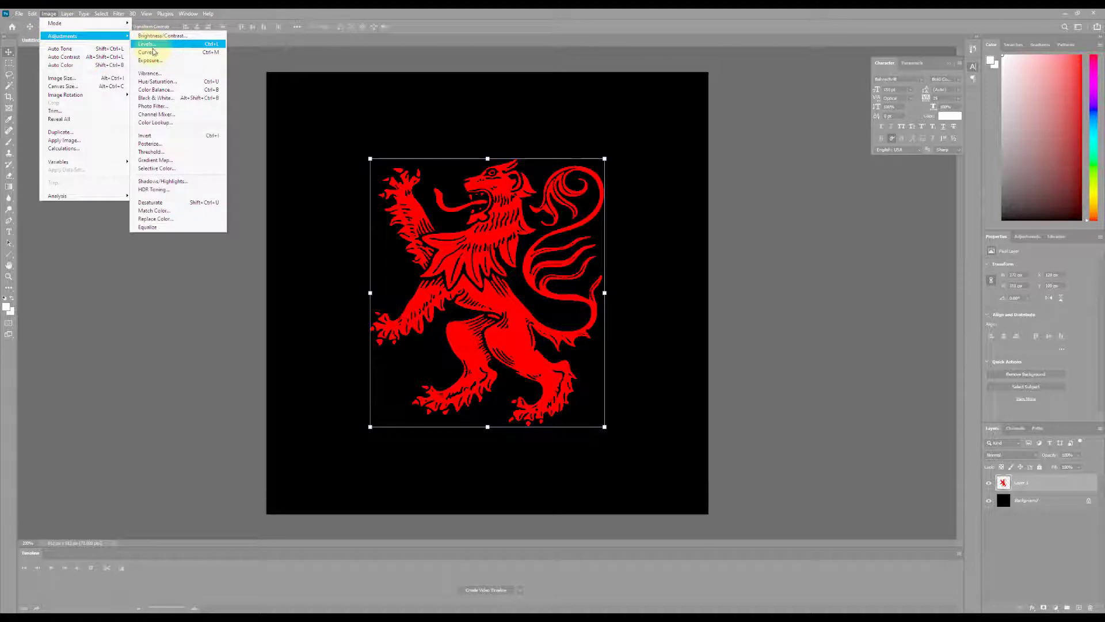
click(157, 99)
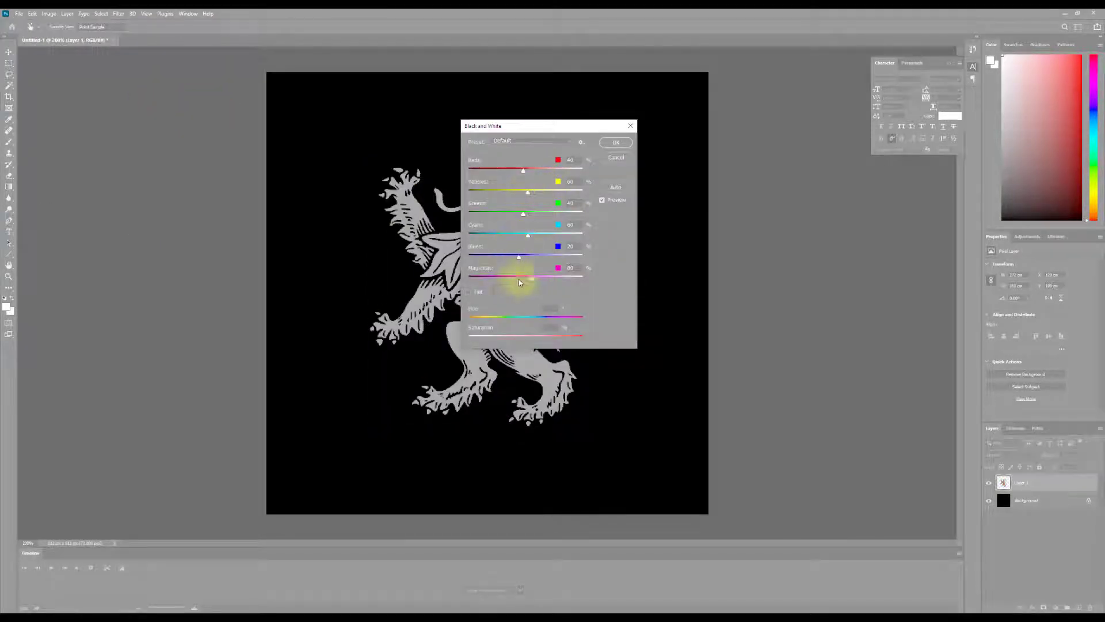
click(504, 334)
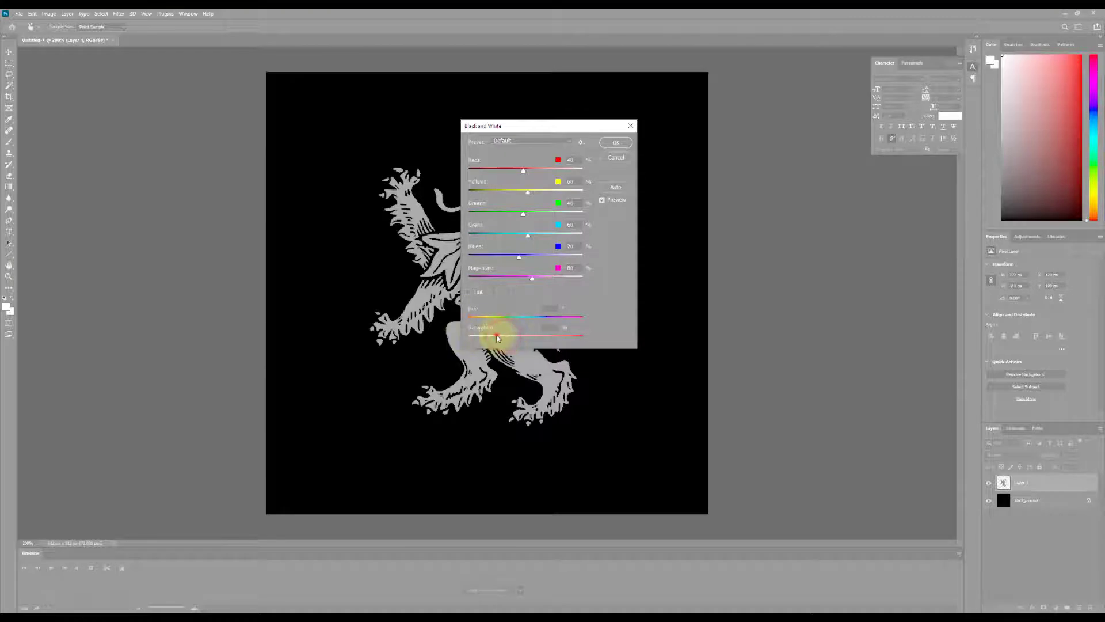
drag(573, 281, 582, 279)
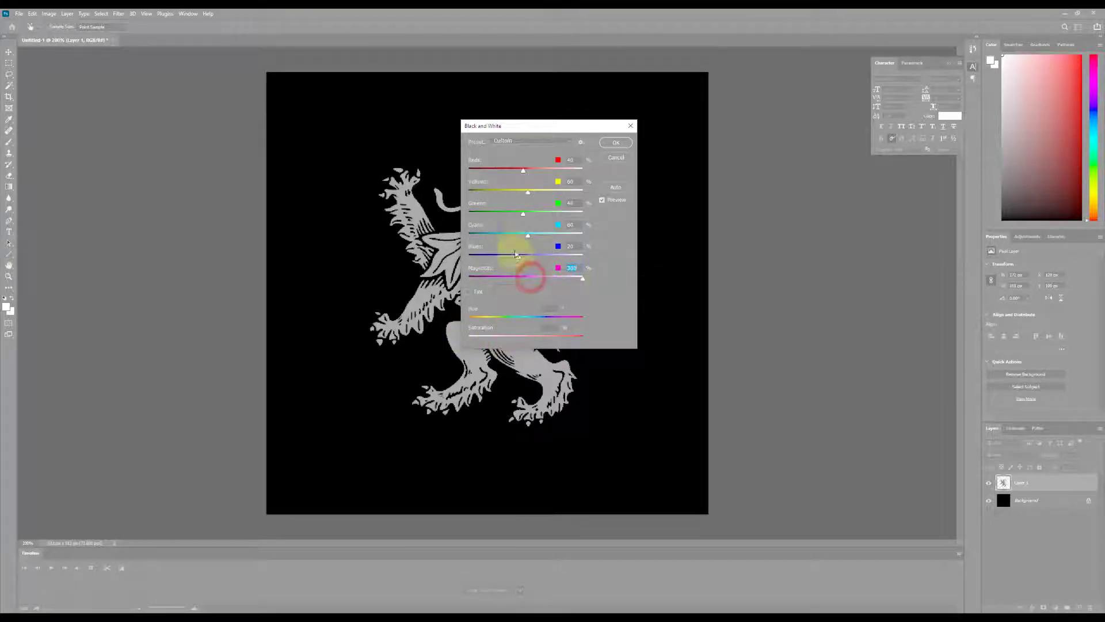
drag(522, 170, 647, 172)
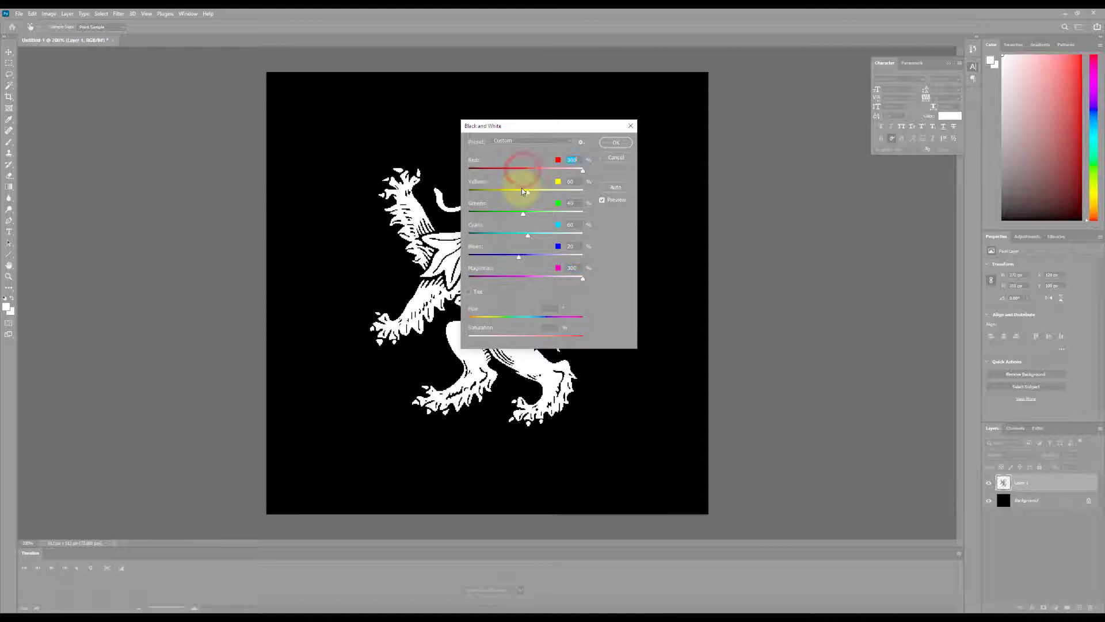
drag(528, 196, 604, 193)
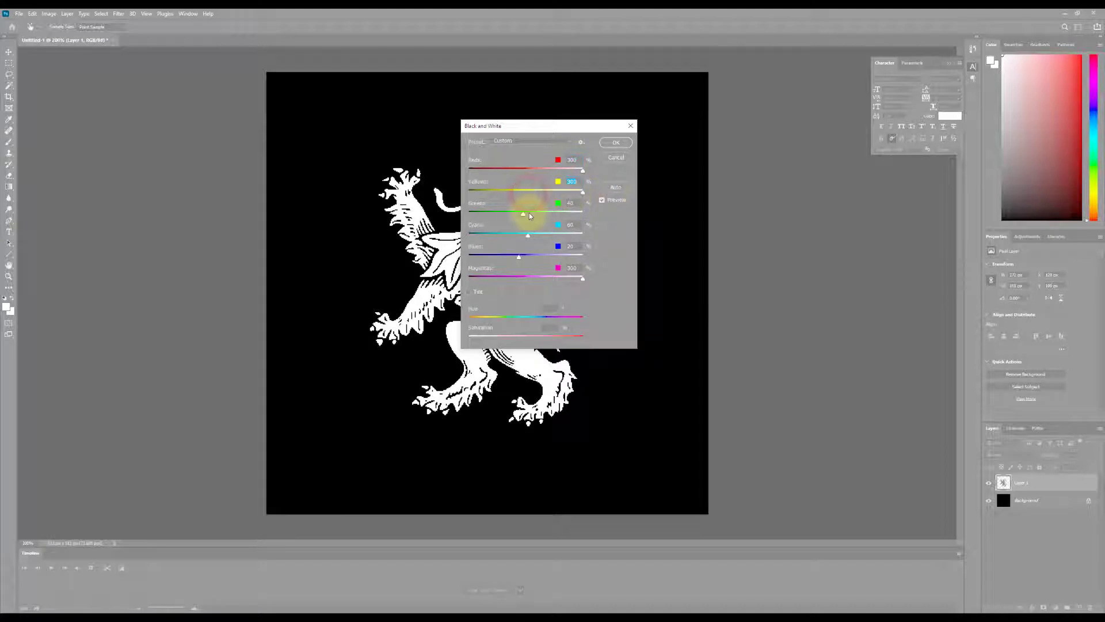
drag(523, 213, 622, 214)
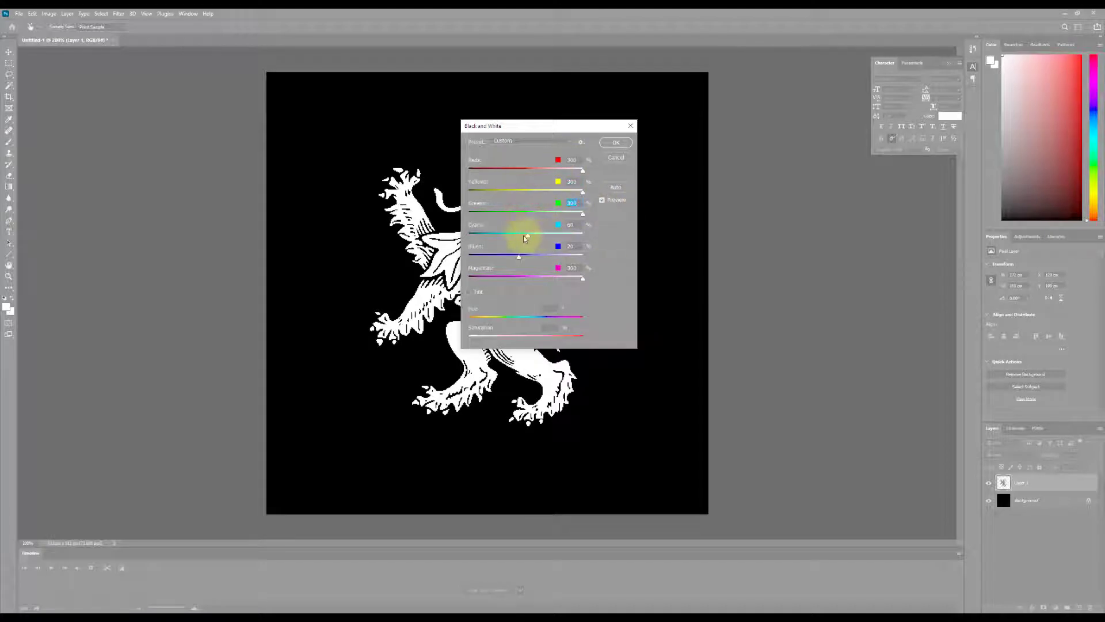
drag(530, 236, 617, 239)
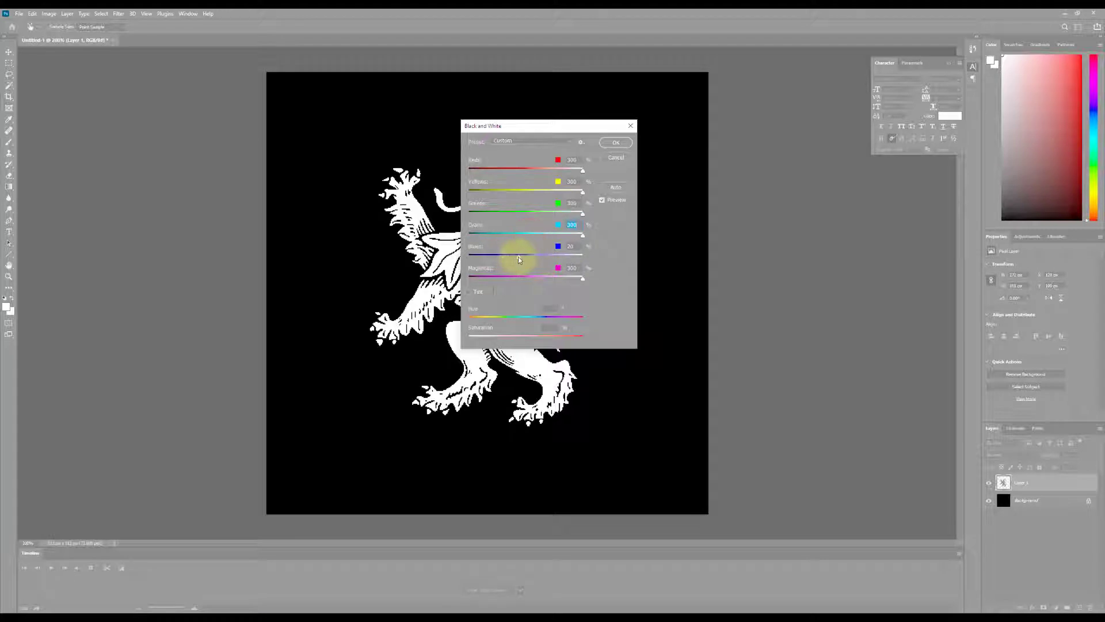
drag(518, 257, 678, 266)
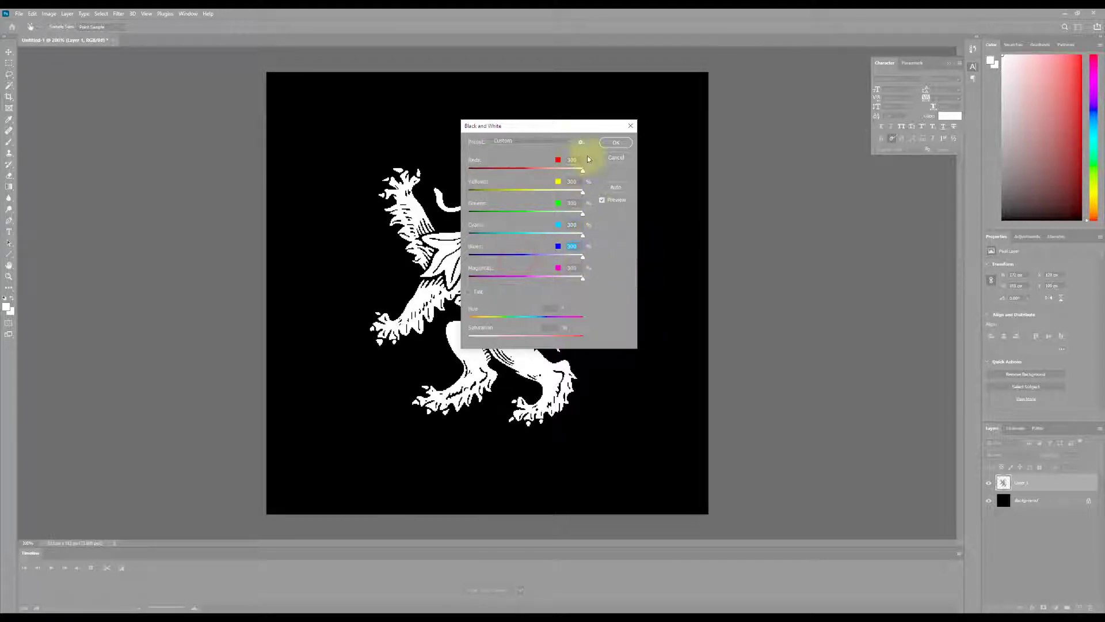
click(620, 144)
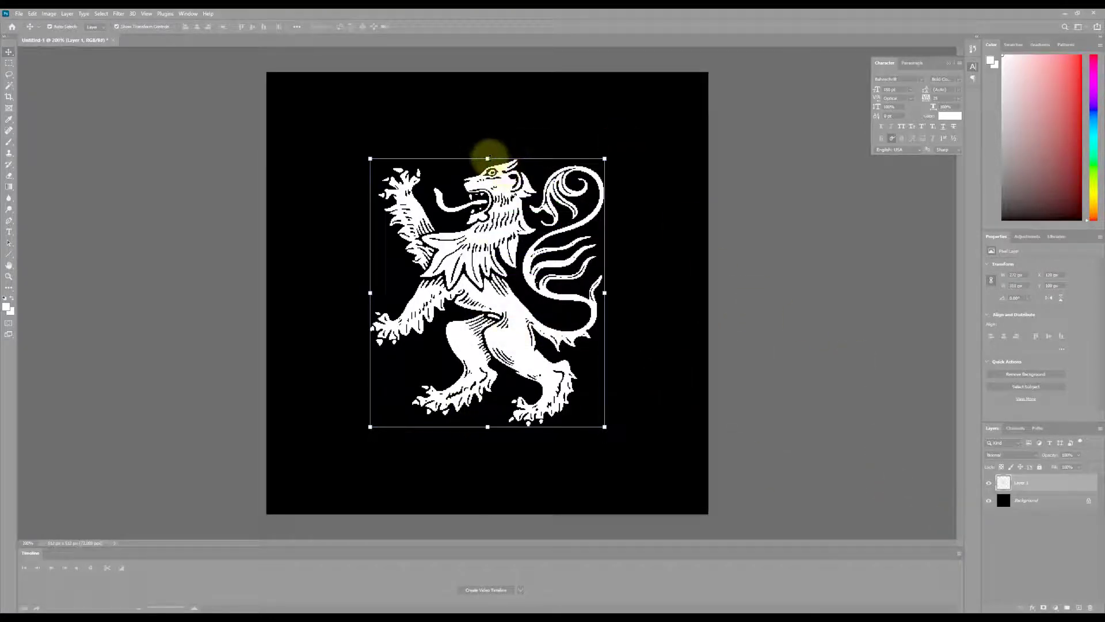
Step: Stretch the white lion up and down to fill most of the canvas, then nudge it left
drag(489, 158, 489, 90)
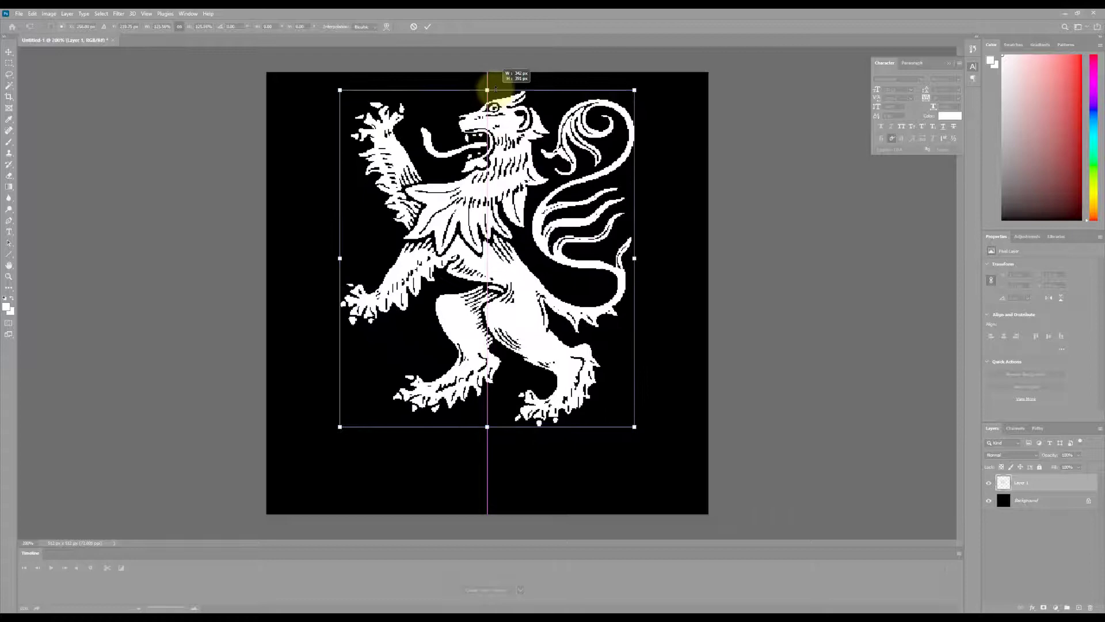
drag(488, 427, 489, 482)
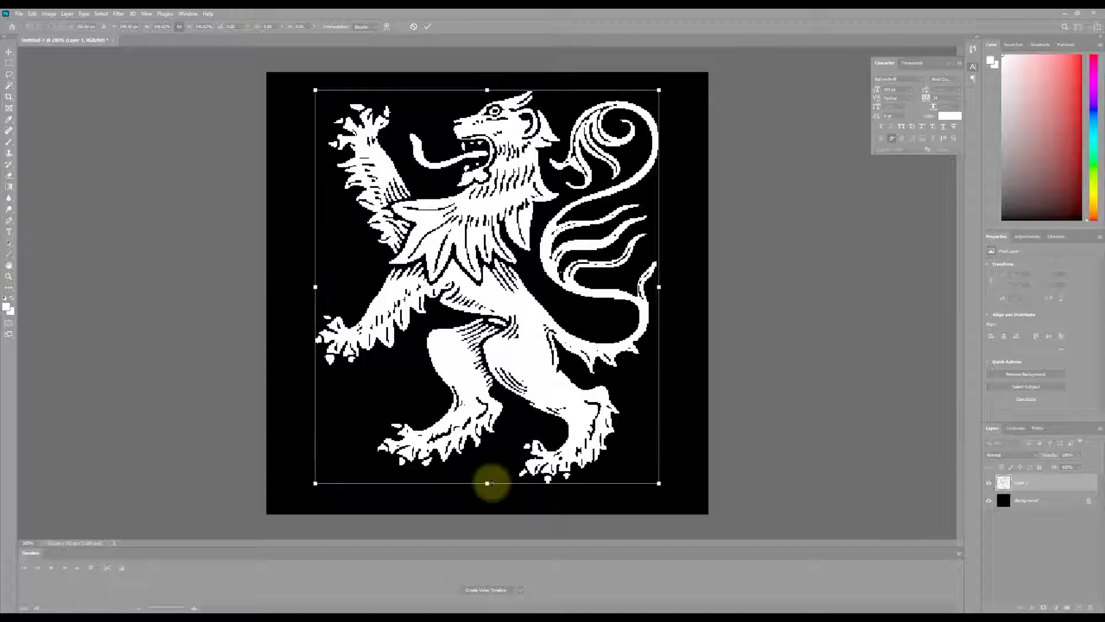
click(430, 29)
click(427, 27)
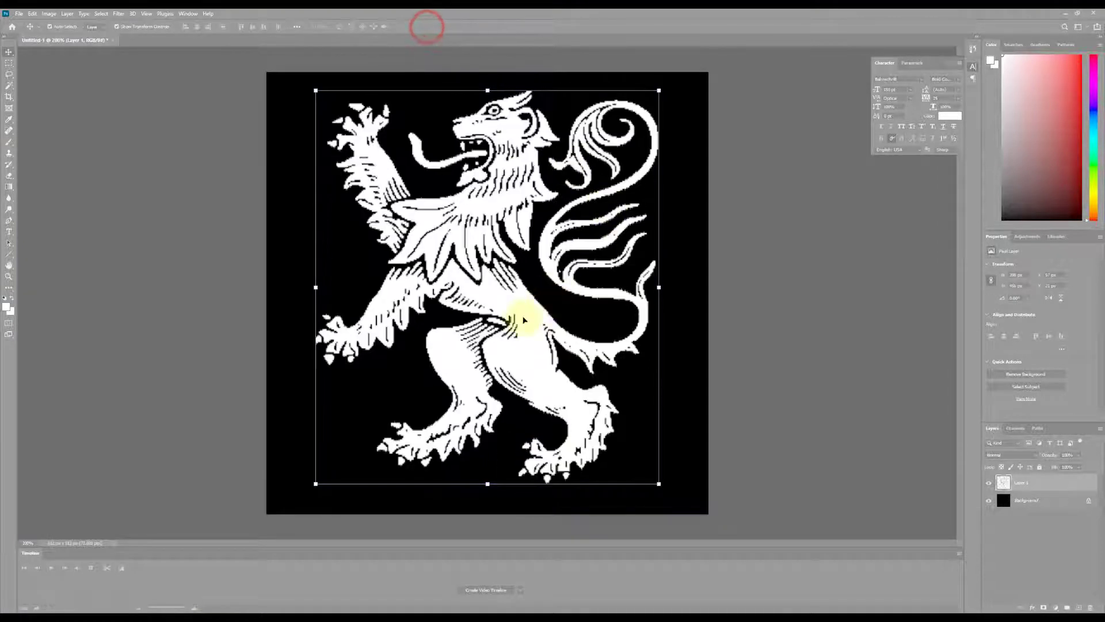
drag(523, 316, 527, 326)
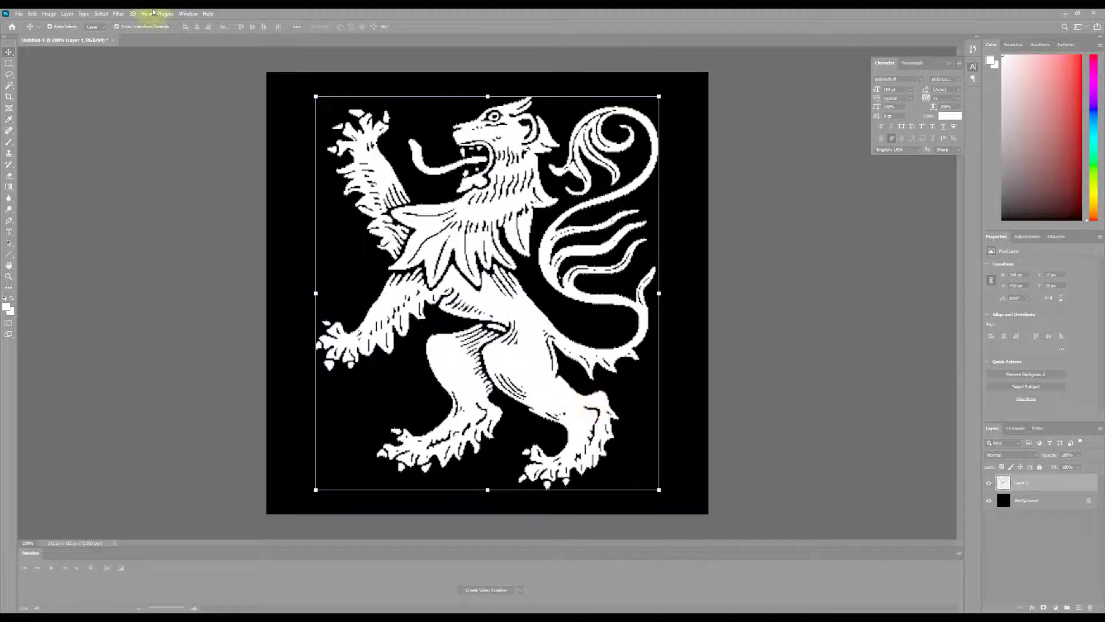
Step: Apply a Gaussian Blur with a 1.0-pixel radius to the lion
click(124, 16)
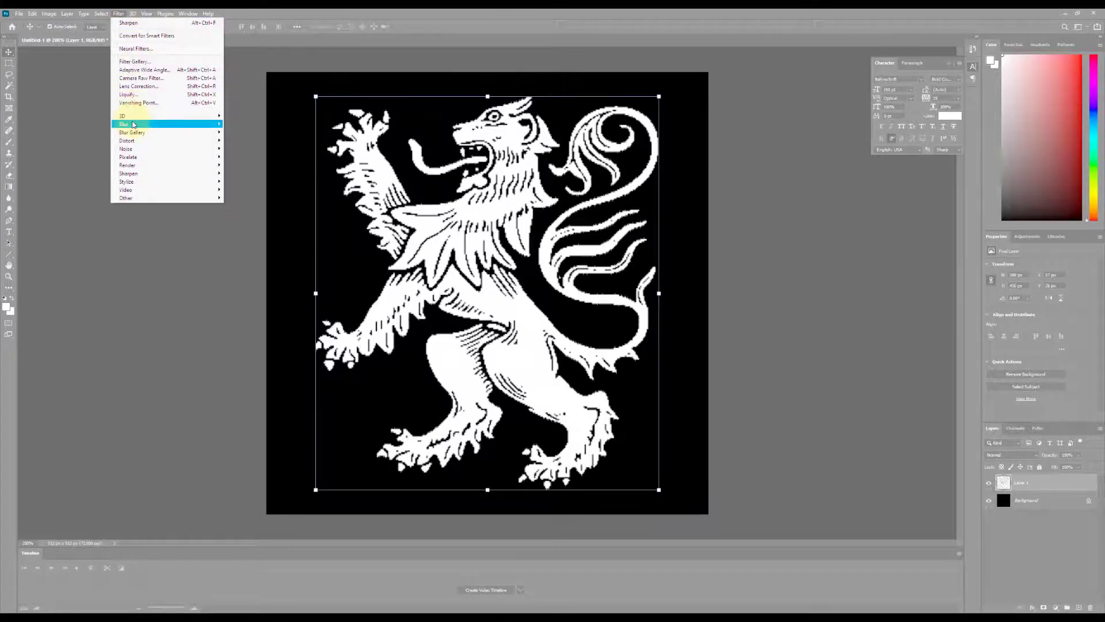
mouse_move(135, 124)
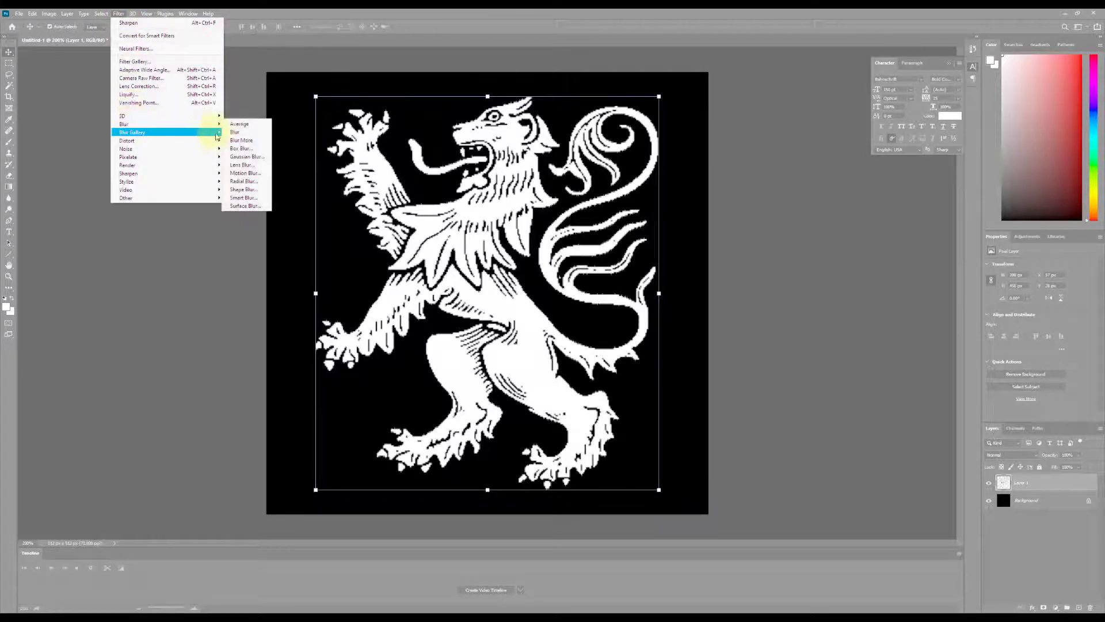
click(258, 160)
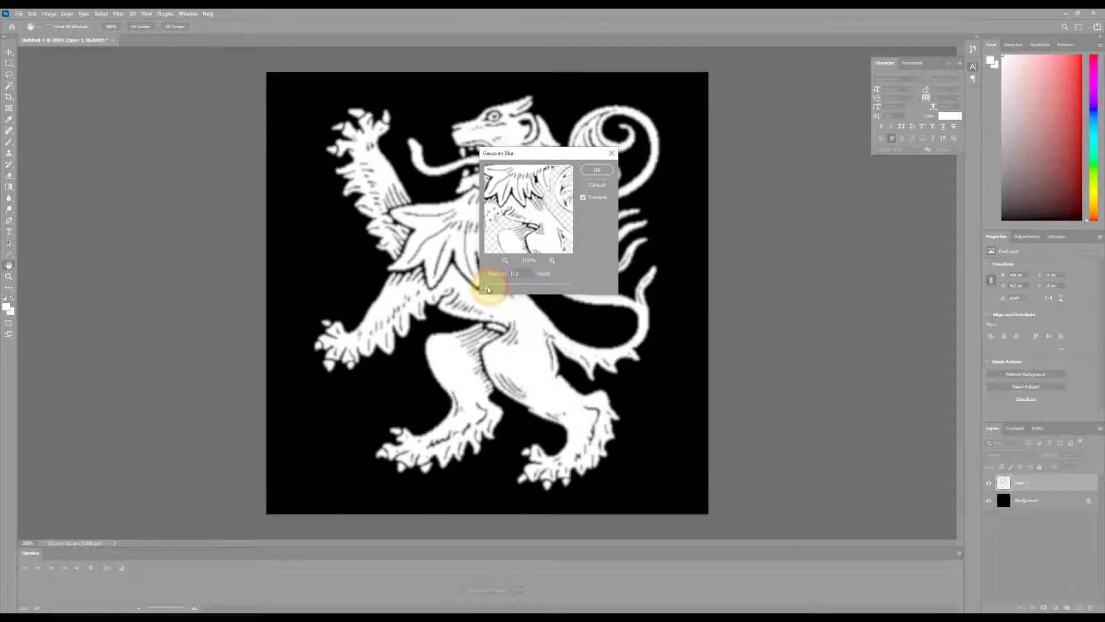
click(601, 172)
key(v)
Step: Apply Sharpen Edges to the blurred lion, then deselect the layer
click(102, 14)
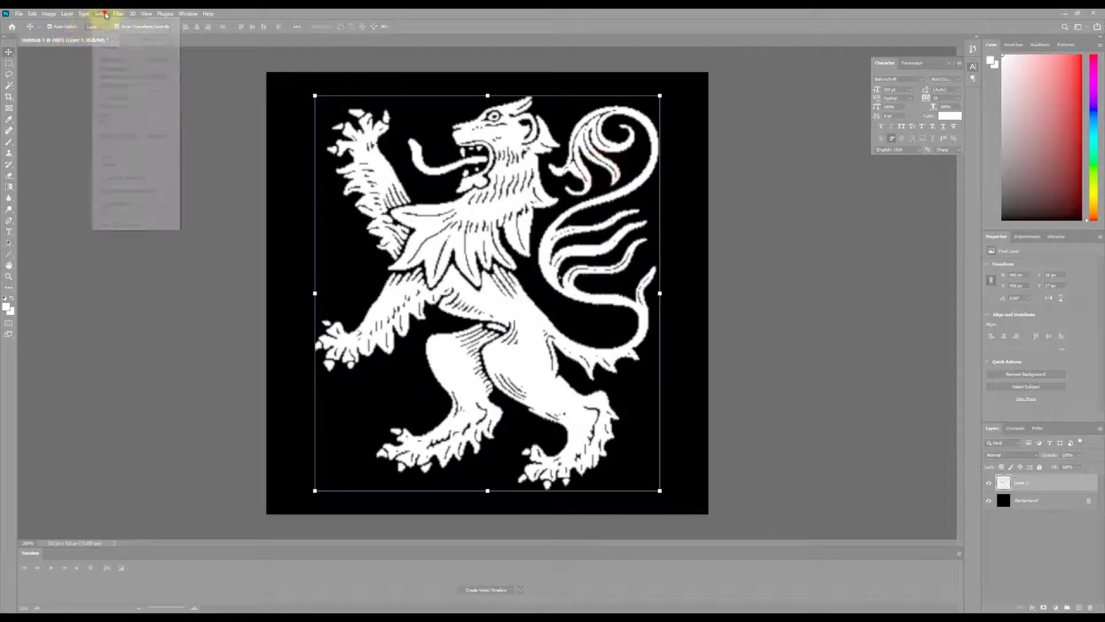
mouse_move(119, 14)
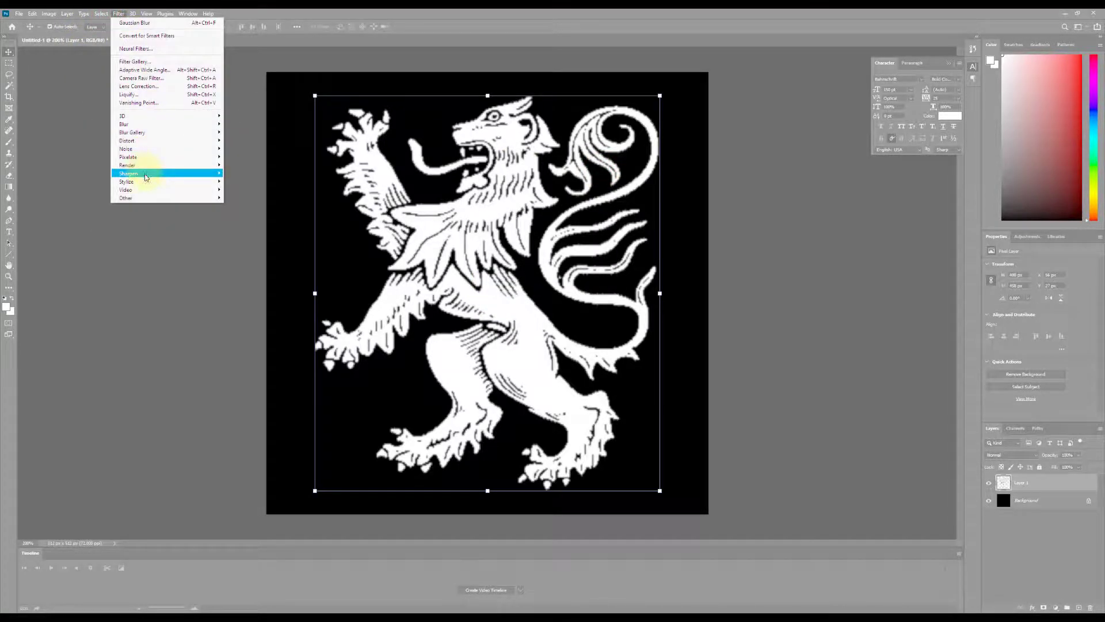
mouse_move(190, 173)
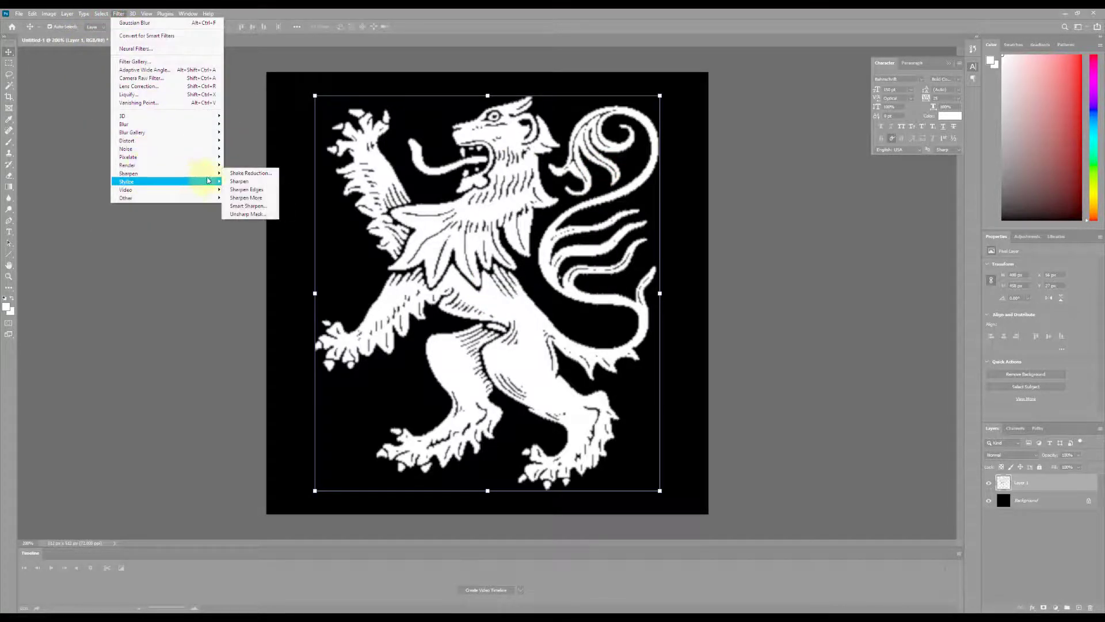
click(260, 190)
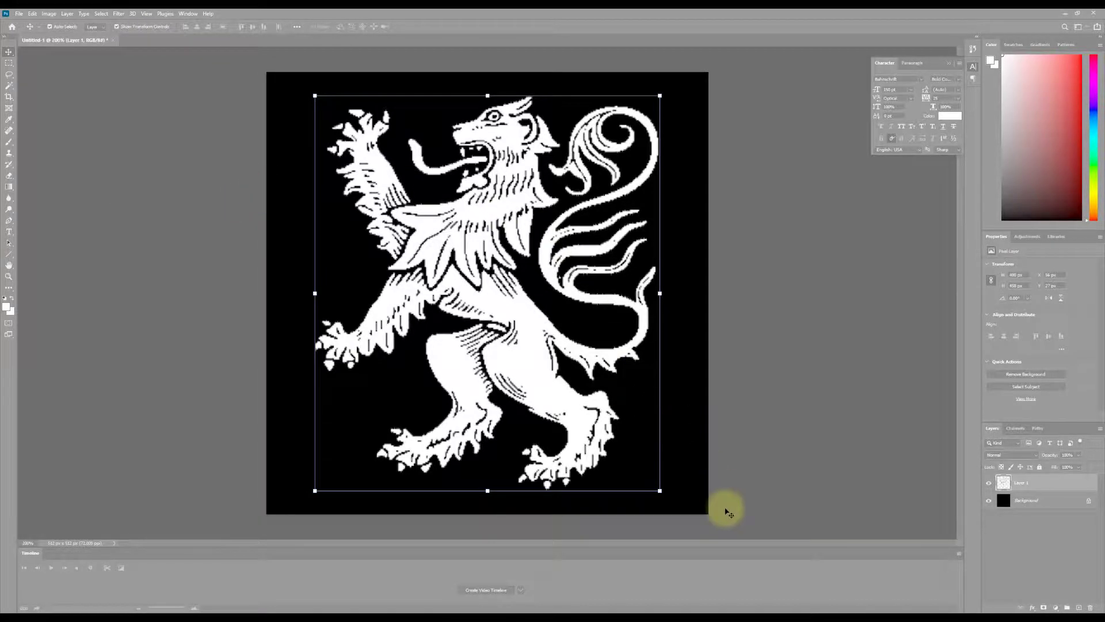
click(797, 399)
Step: Set the view zoom to 100% and select Layer 1 in the Layers panel
key(z)
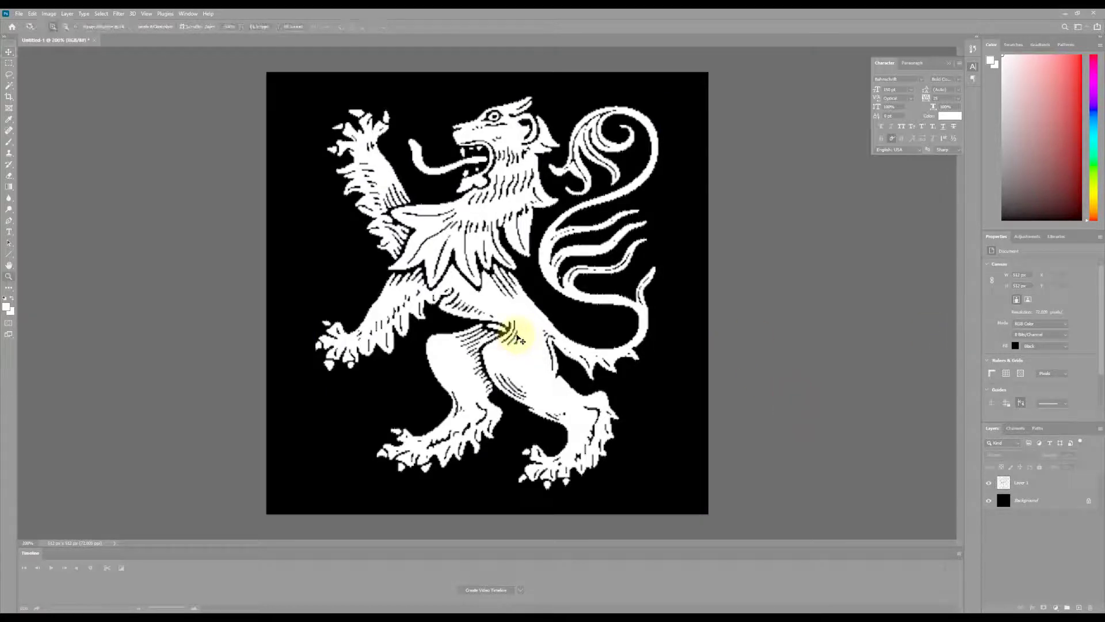
click(36, 541)
text(10)
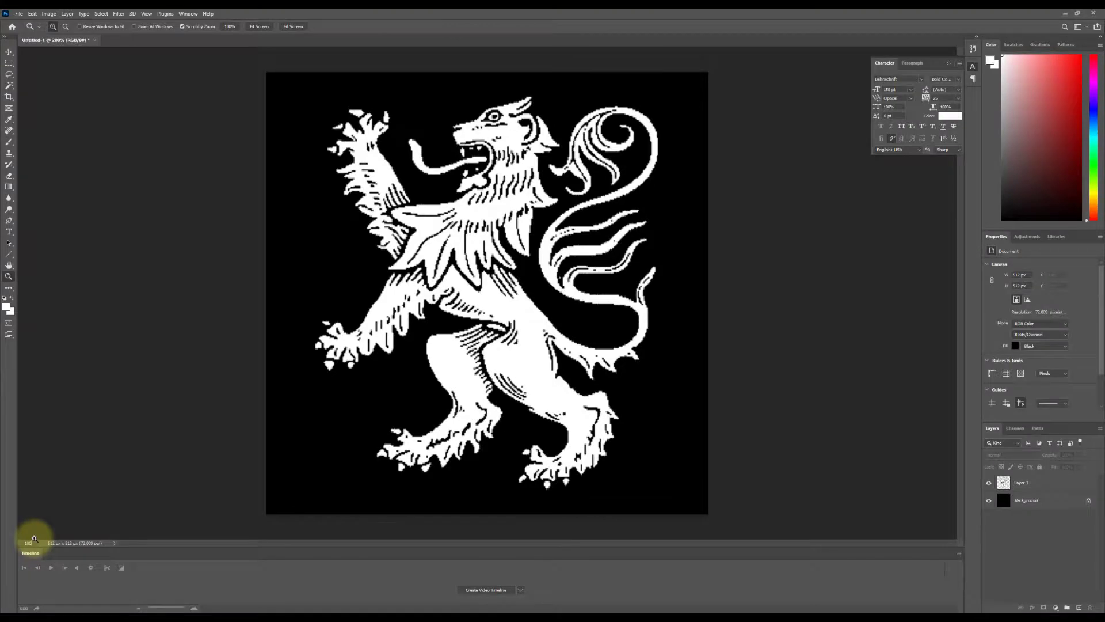
key(Return)
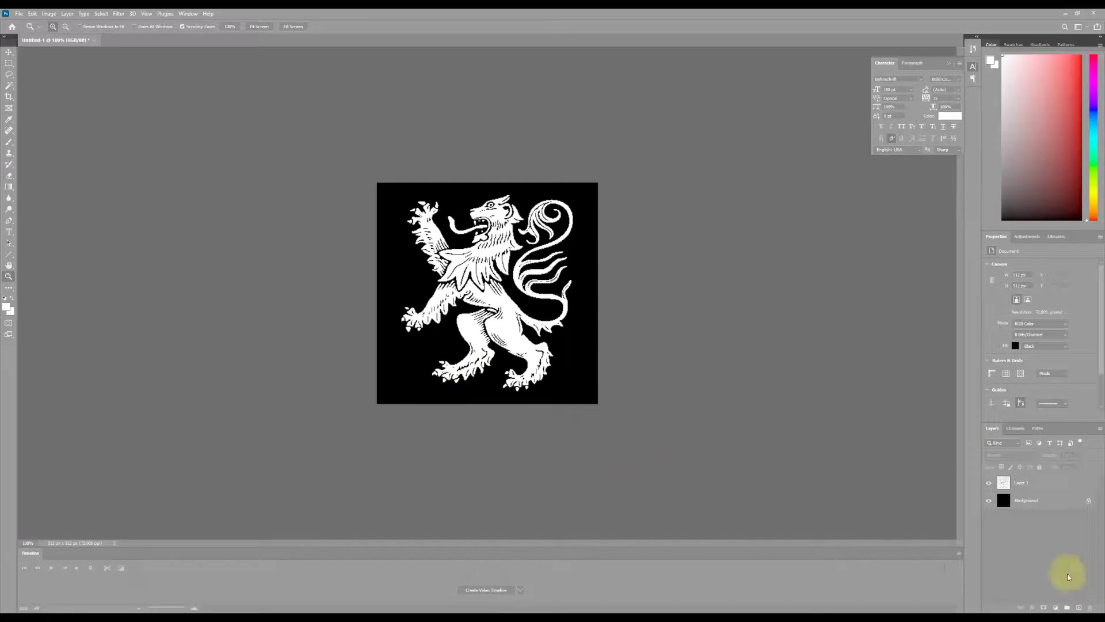
click(1039, 481)
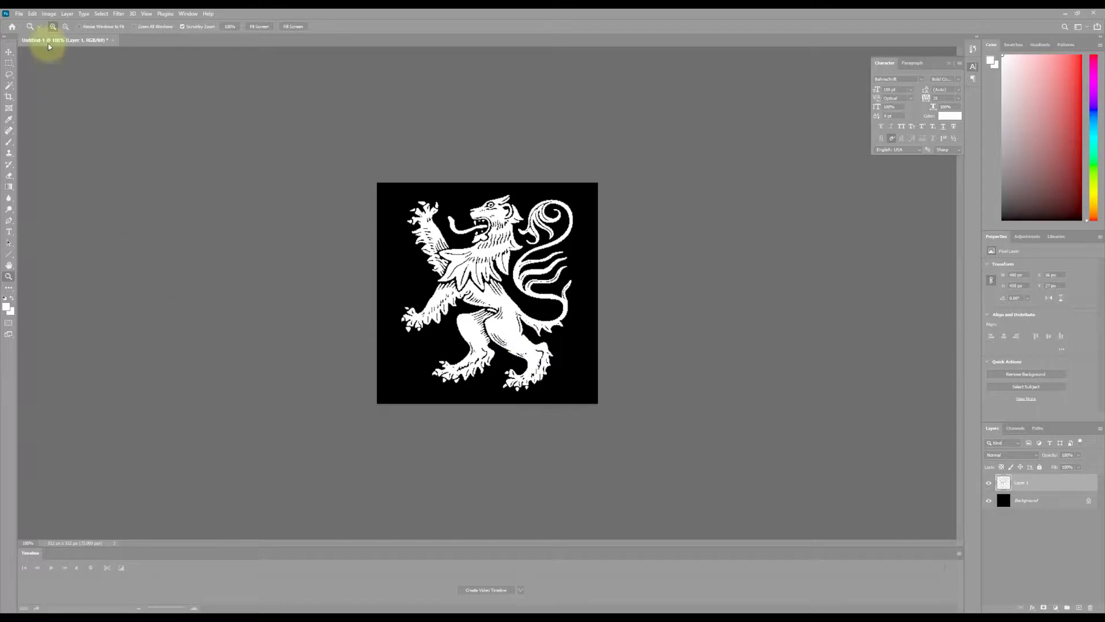
Step: Use Quick Export as PNG to save the lion artwork to the Desktop as LionAlpha.png
click(19, 15)
mouse_move(86, 140)
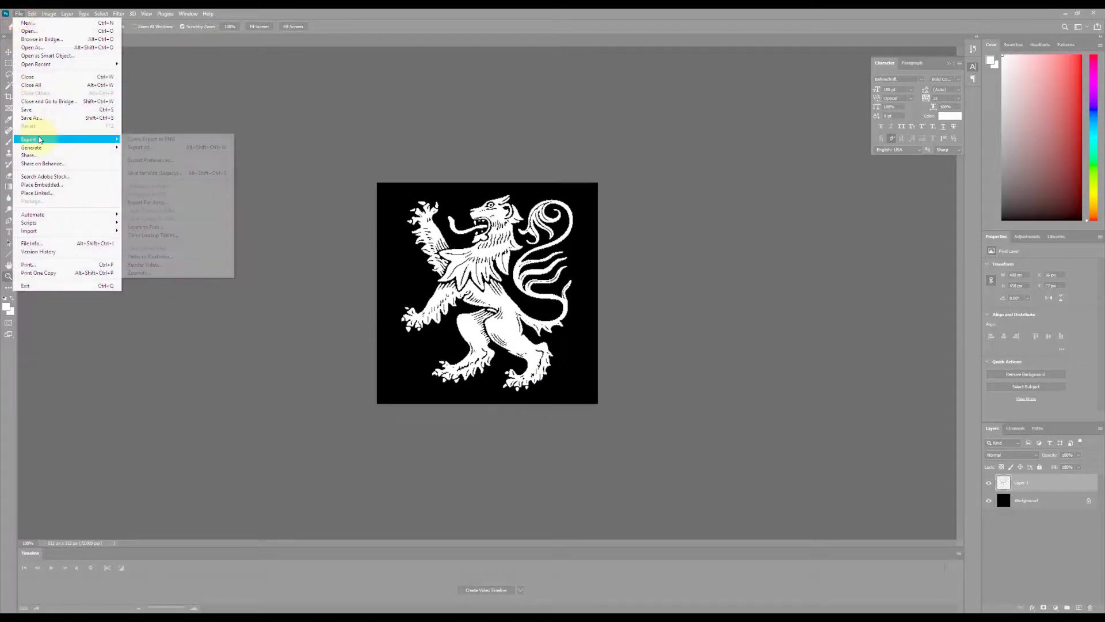
click(165, 140)
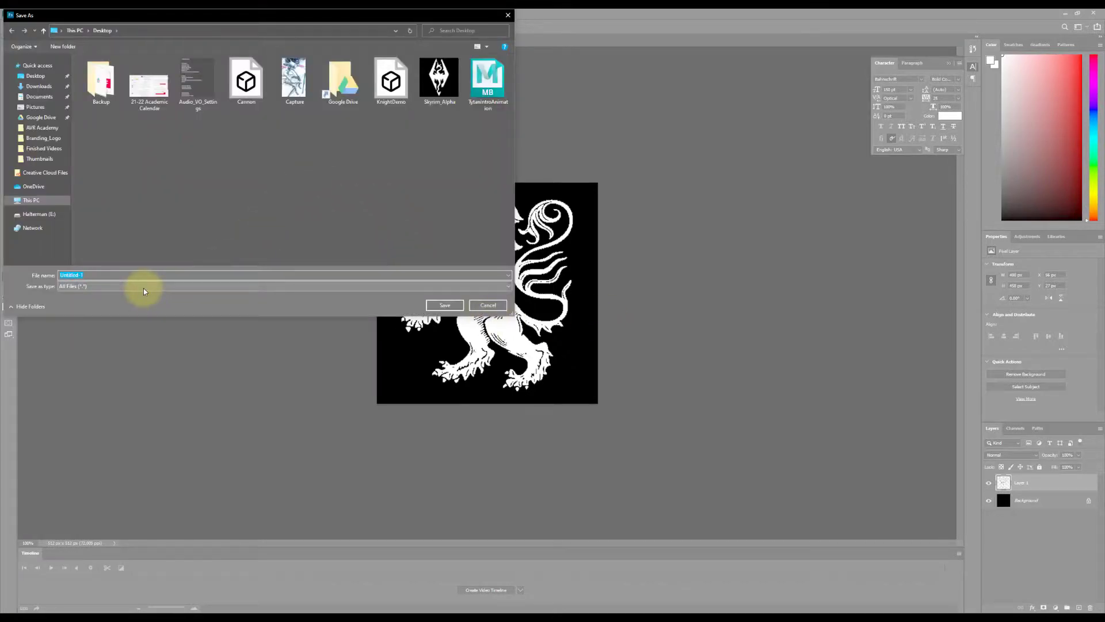
text(LionAlpha)
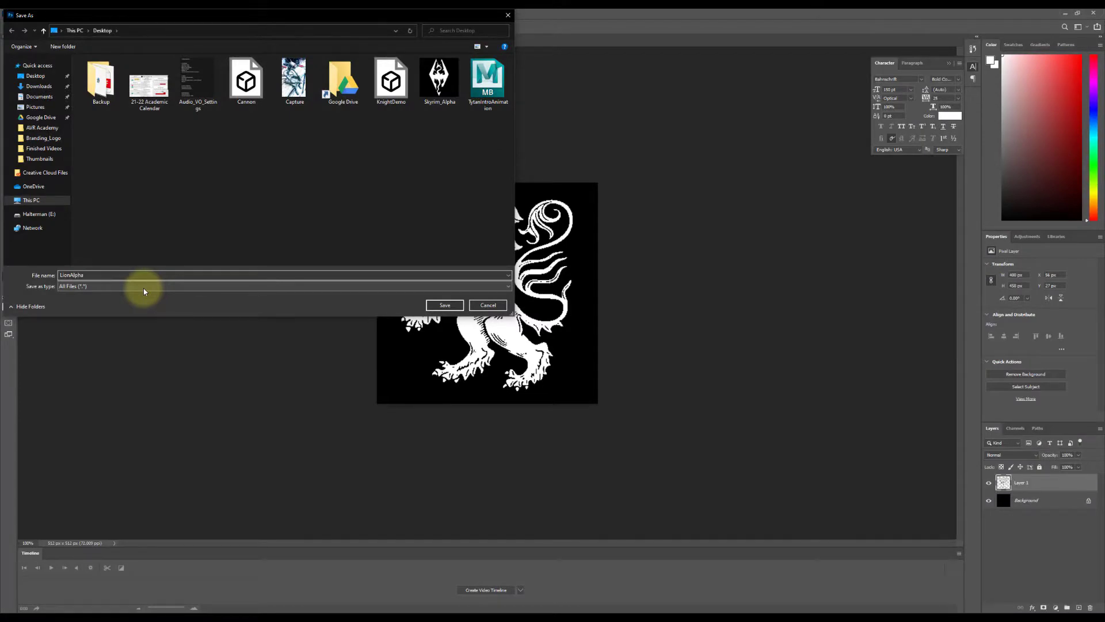
key(Return)
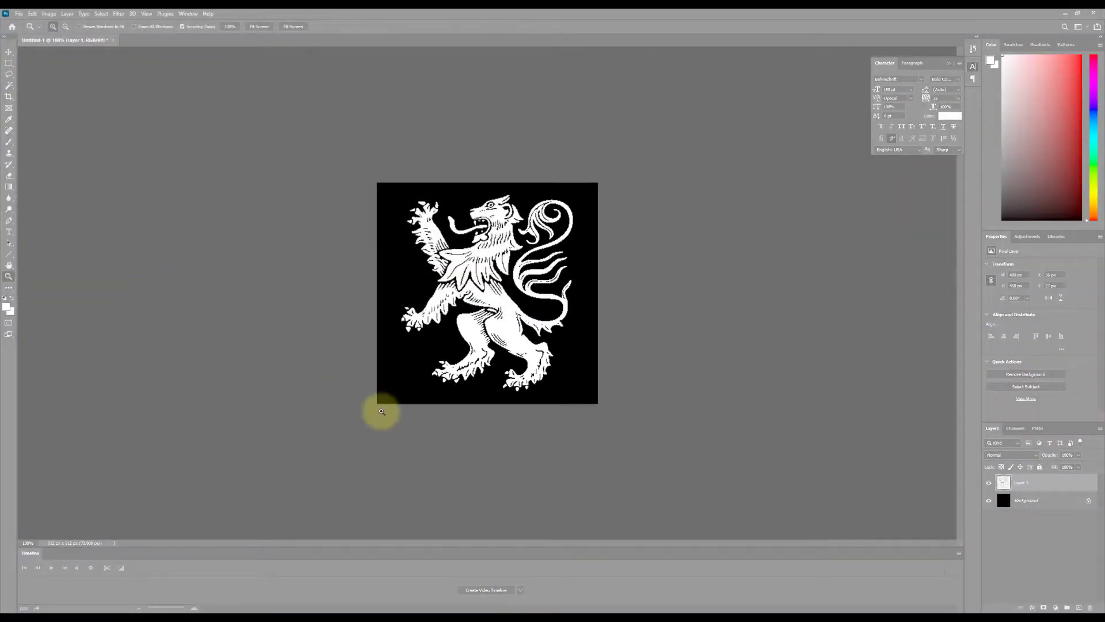